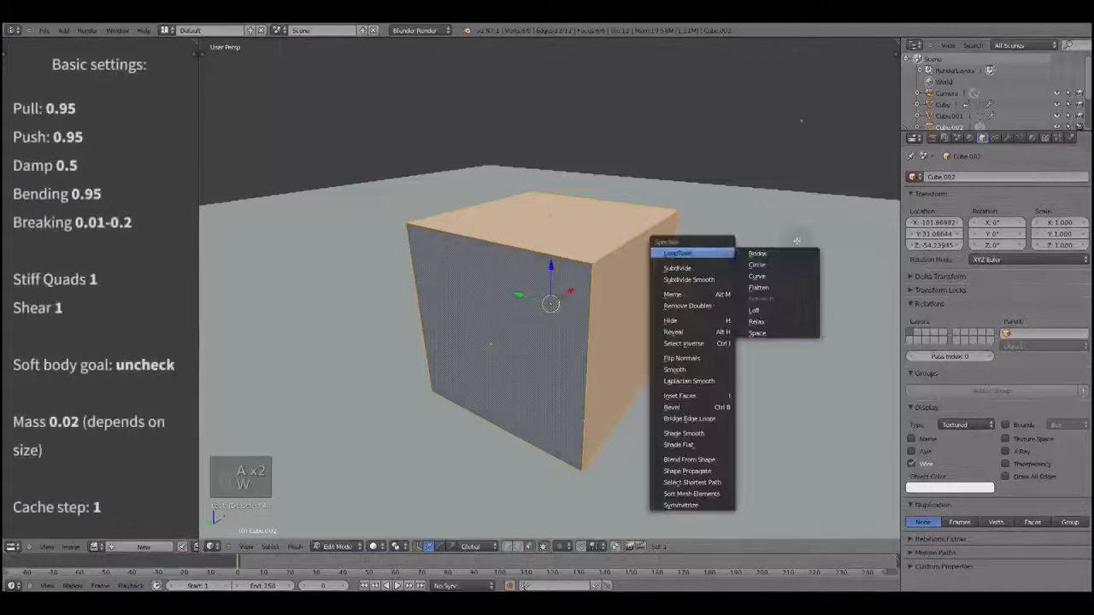
Clear the selection on the cube, select random faces and subdivide them
{"action": "middle_click_drag", "start_coordinate": [705, 270], "coordinate": [691, 297]}
{"action": "key", "text": "a"}
{"action": "key", "text": "space"}
{"action": "type", "text": "select ra"}
{"action": "key", "text": "Return"}
{"action": "key", "text": "w"}
{"action": "left_click", "coordinate": [719, 270]}
Repeat the random face selection and subdivision to give the cube an uneven mesh density
{"action": "middle_click_drag", "start_coordinate": [694, 282], "coordinate": [687, 278]}
{"action": "key", "text": "space"}
{"action": "left_click", "coordinate": [695, 303]}
{"action": "key", "text": "w"}
{"action": "left_click", "coordinate": [697, 301]}
{"action": "key", "text": "space"}
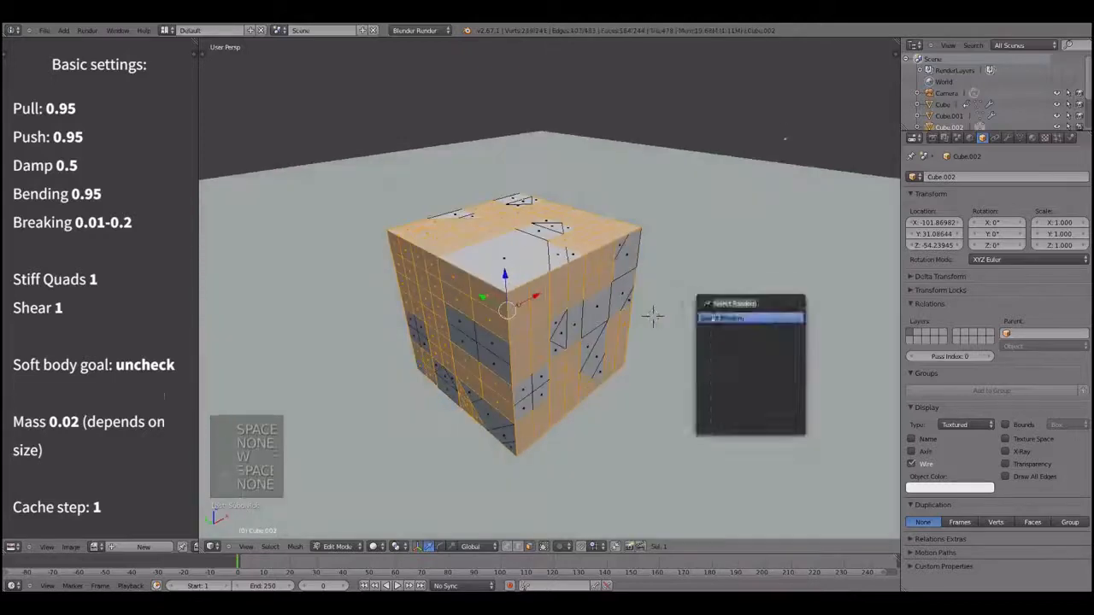
{"action": "key", "text": "Return"}
{"action": "key", "text": "space"}
{"action": "key", "text": "Return"}
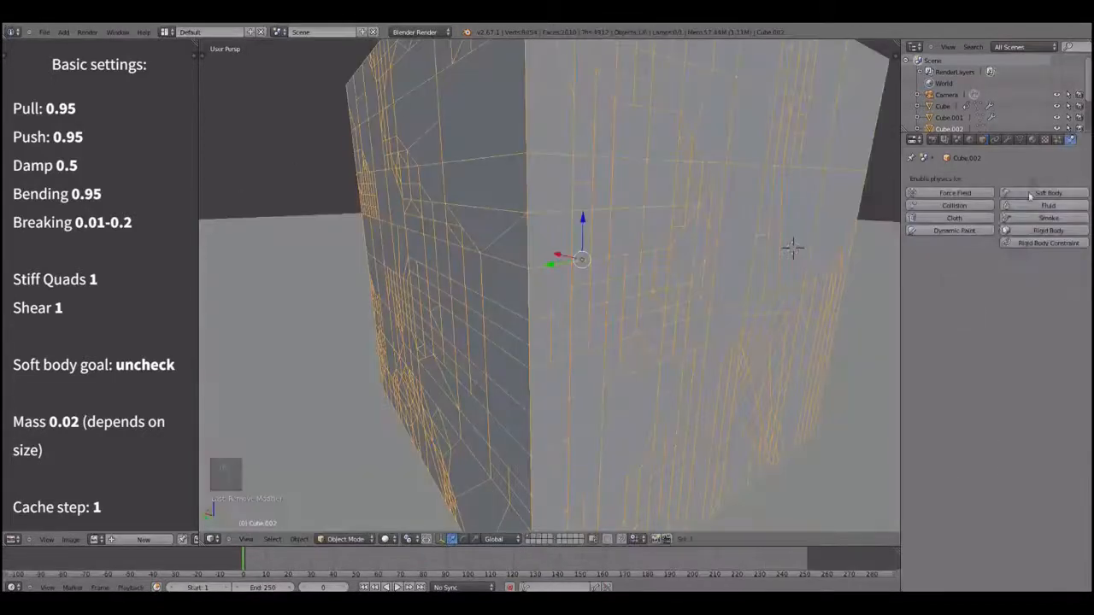
Enable soft body physics on the cube and set the edge springs' Pull and Push to 0.95
{"action": "left_click", "coordinate": [1068, 193]}
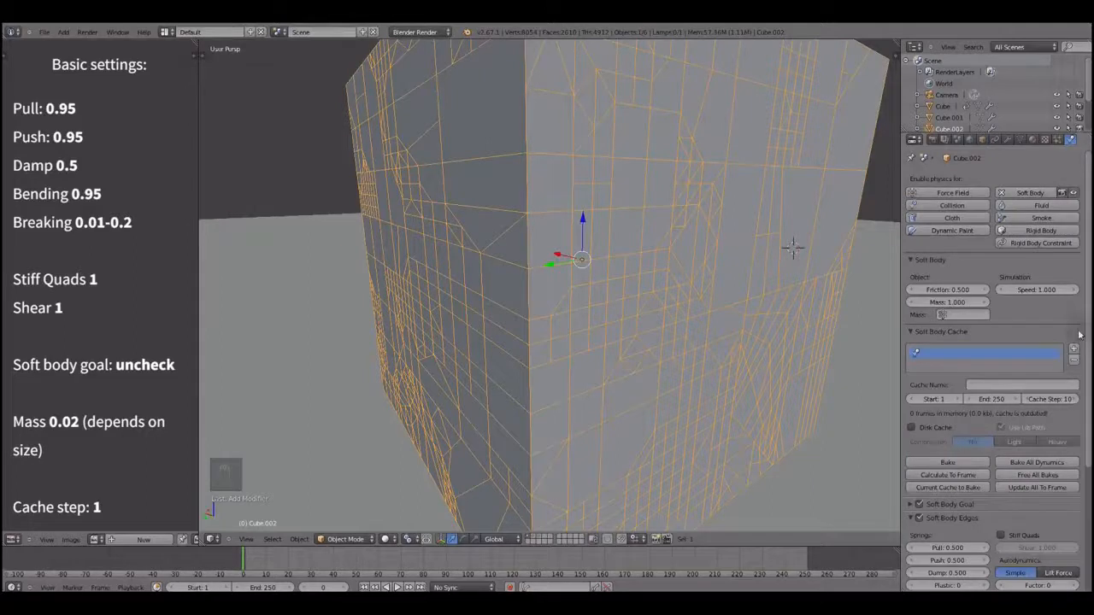
{"action": "scroll", "coordinate": [1088, 319], "scroll_direction": "down", "scroll_amount": 5}
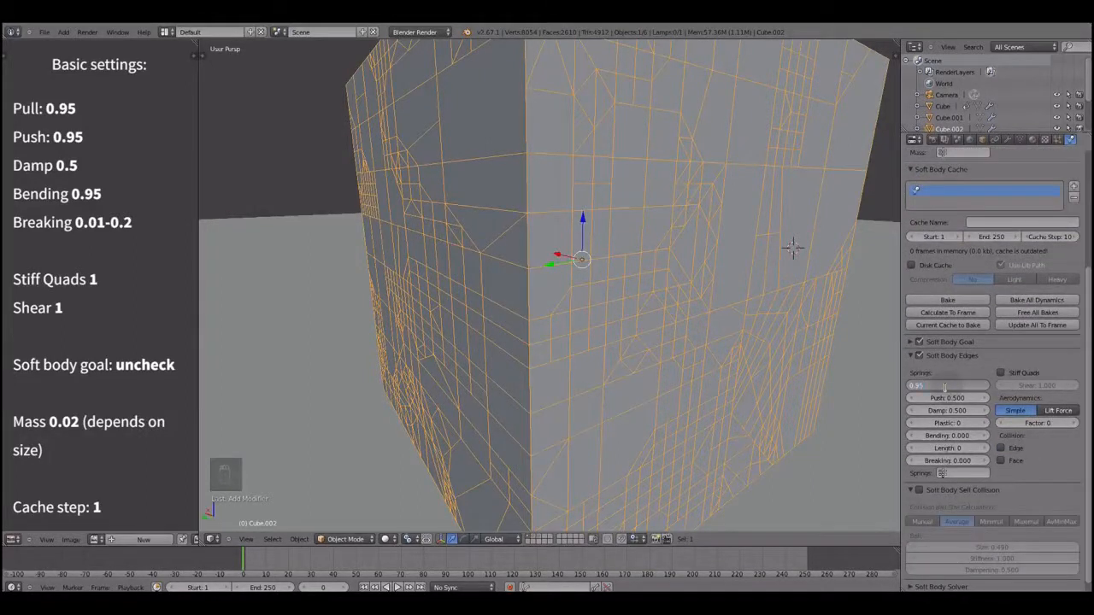
{"action": "key", "text": "Tab"}
{"action": "key", "text": "BackSpace"}
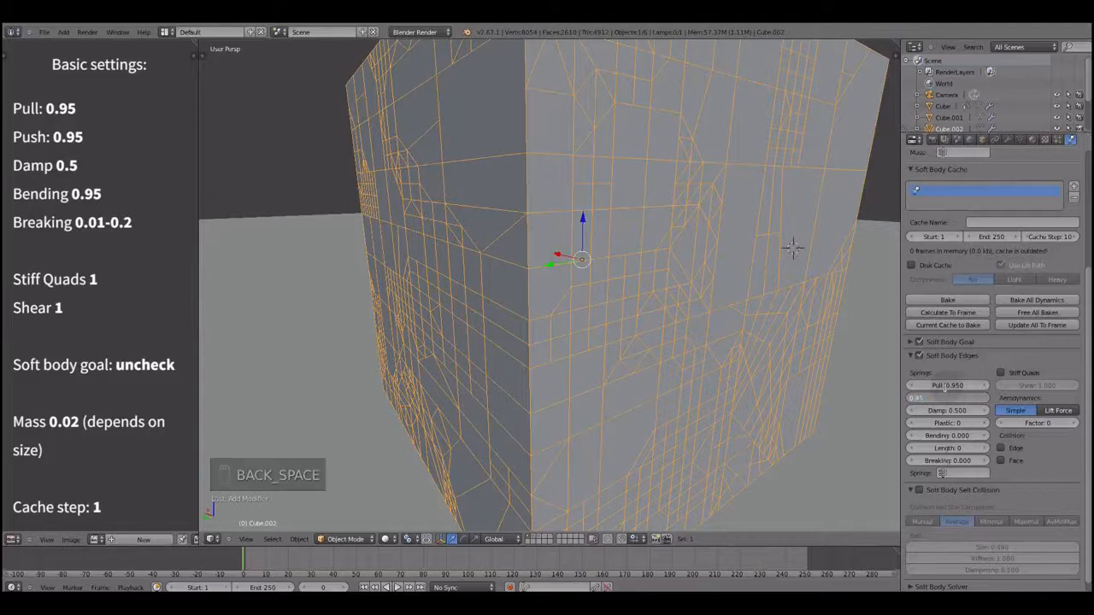
{"action": "key", "text": "Tab"}
Play back the cube's soft body simulations and inspect how the mesh deforms and tears
{"action": "key", "text": "alt+a"}
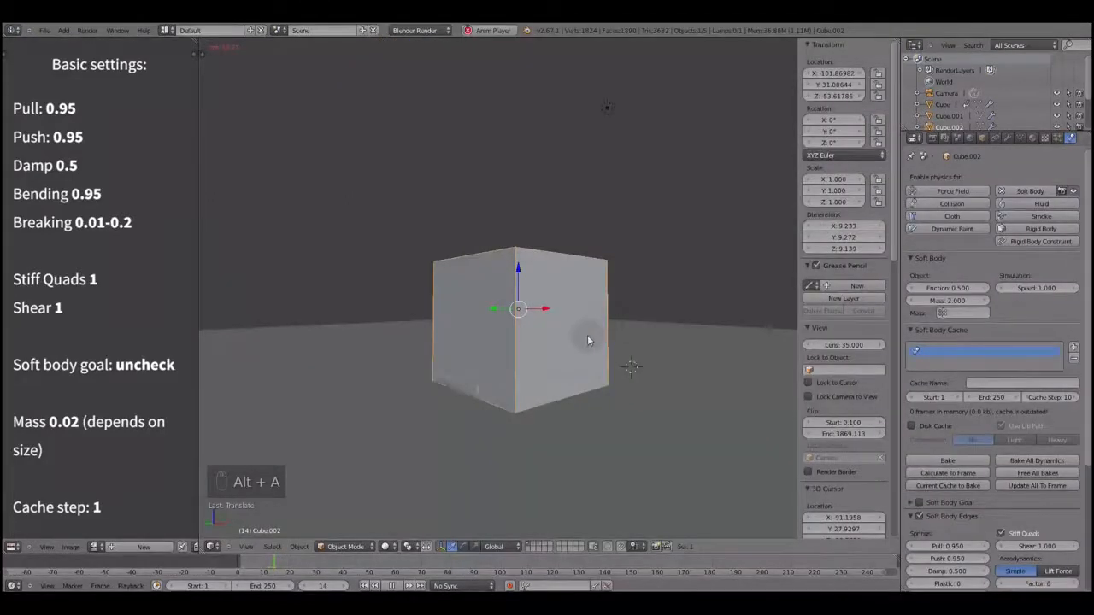
{"action": "middle_click_drag", "start_coordinate": [659, 332], "coordinate": [631, 395]}
{"action": "scroll", "coordinate": [630, 395], "scroll_direction": "up", "scroll_amount": 3}
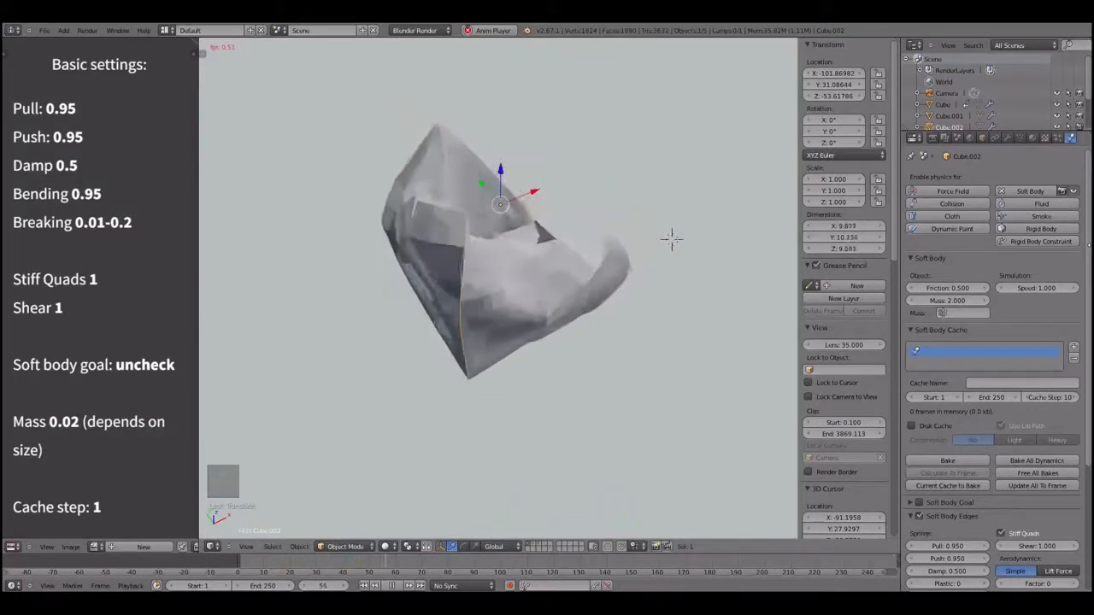
{"action": "key", "text": "alt+a"}
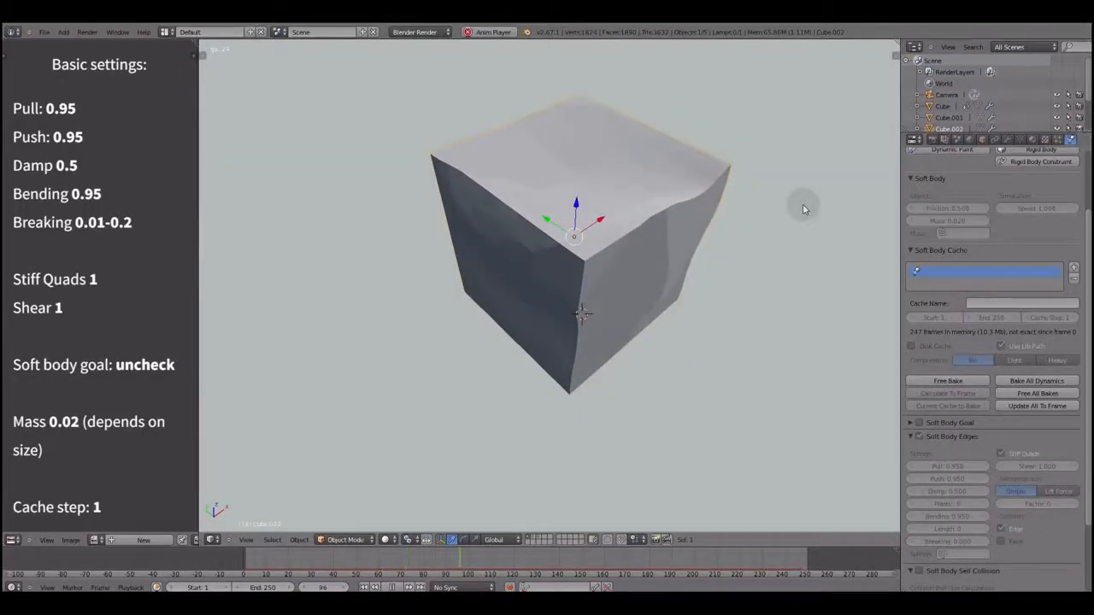
{"action": "key", "text": "alt+a"}
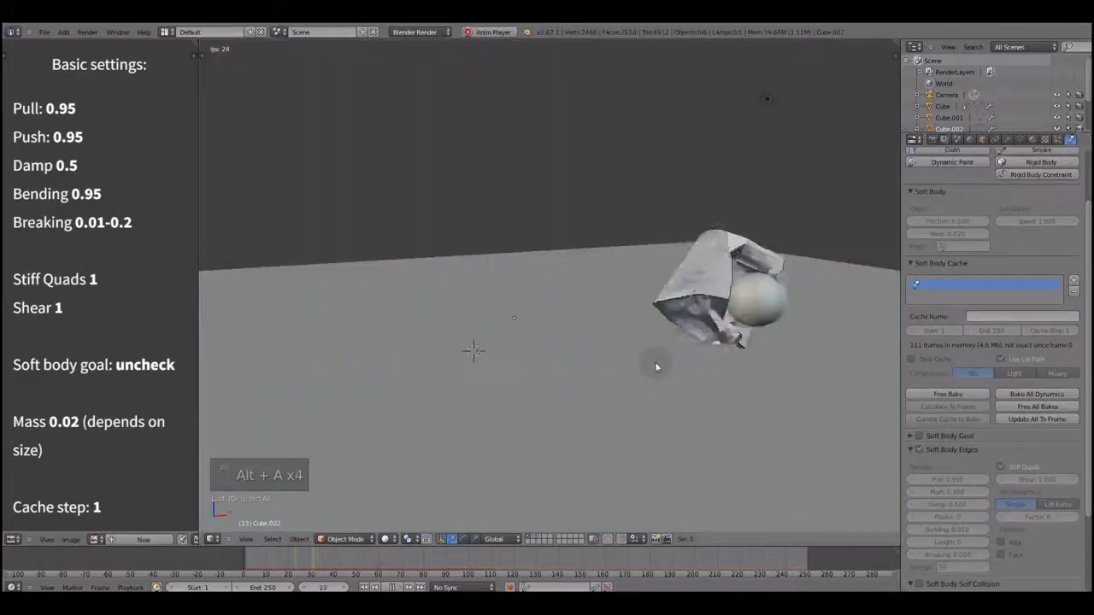
{"action": "key", "text": "alt+a"}
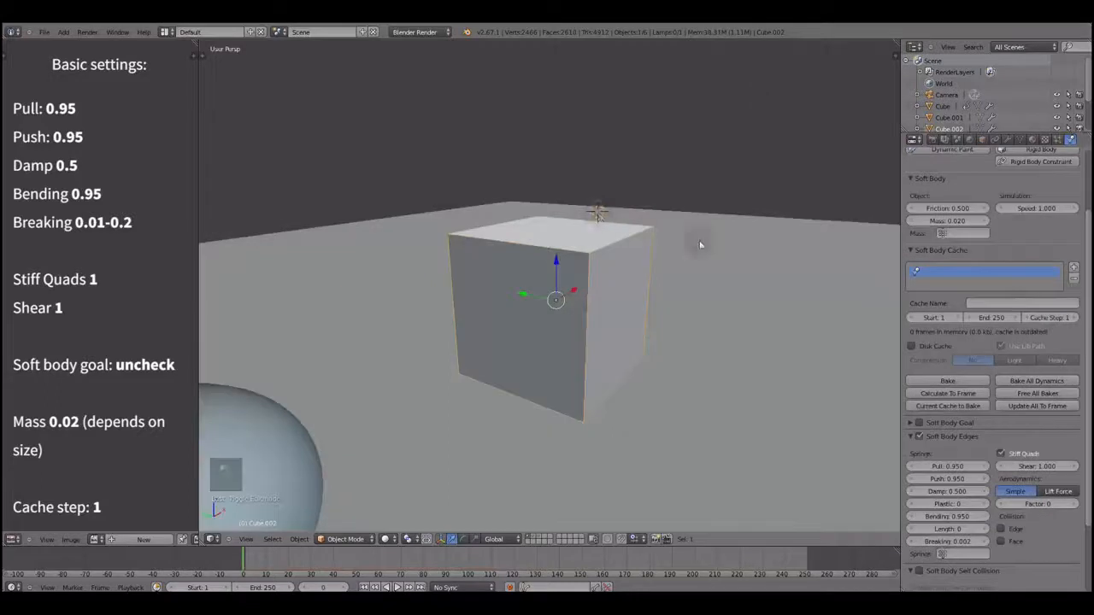
Extrude all of the cube's faces individually in place, without any offset
{"action": "key", "text": "Tab"}
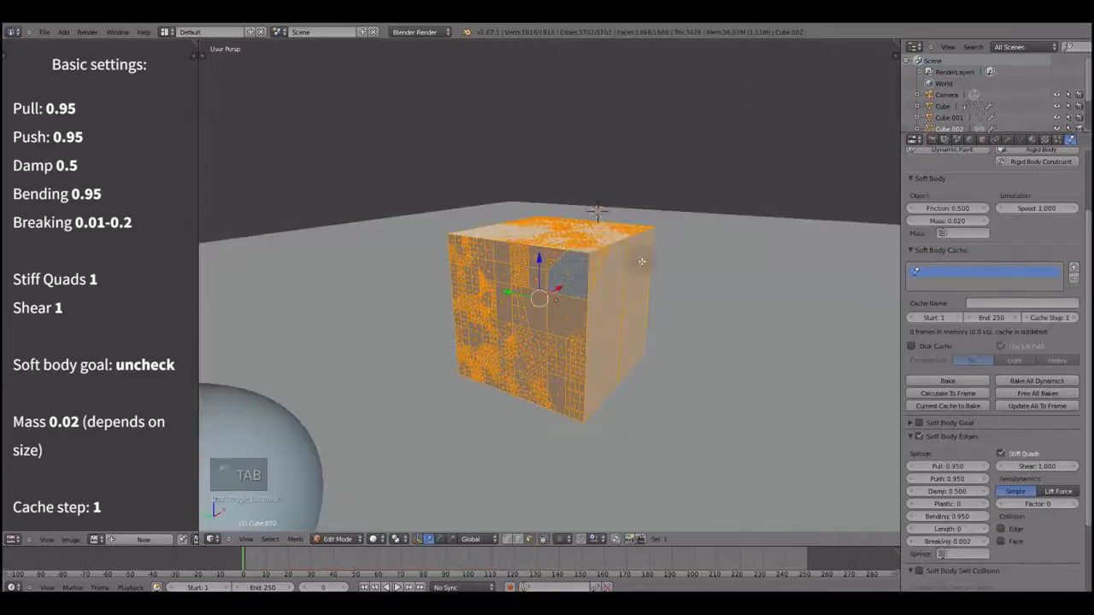
{"action": "key", "text": "alt+e"}
{"action": "left_click", "coordinate": [767, 258]}
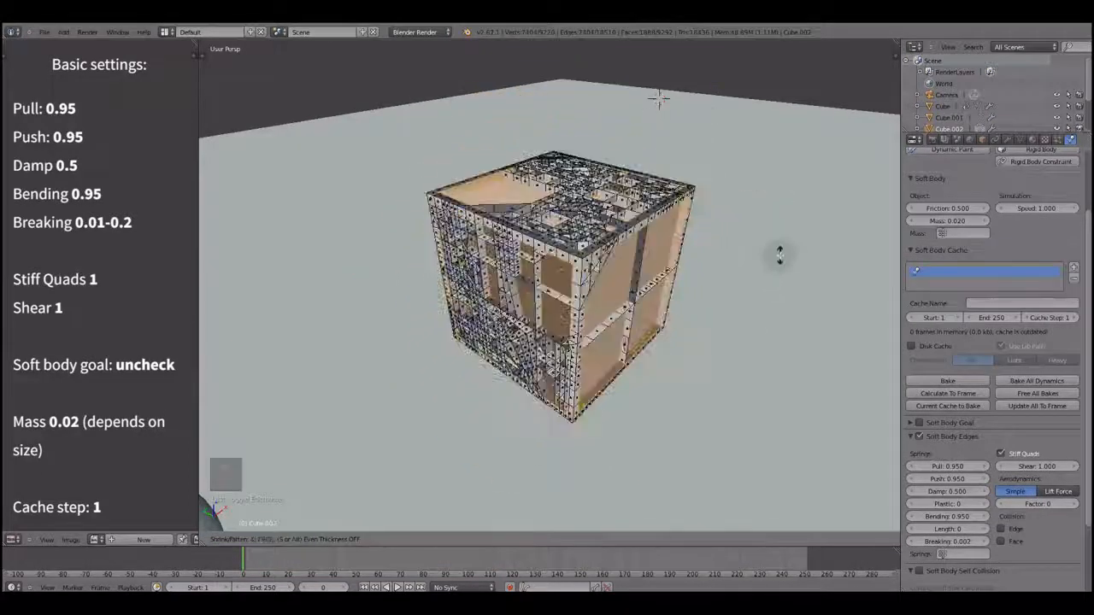
{"action": "right_click", "coordinate": [778, 251]}
Invert the selection and delete the connecting geometry so that only the separated faces remain
{"action": "left_click", "coordinate": [268, 539]}
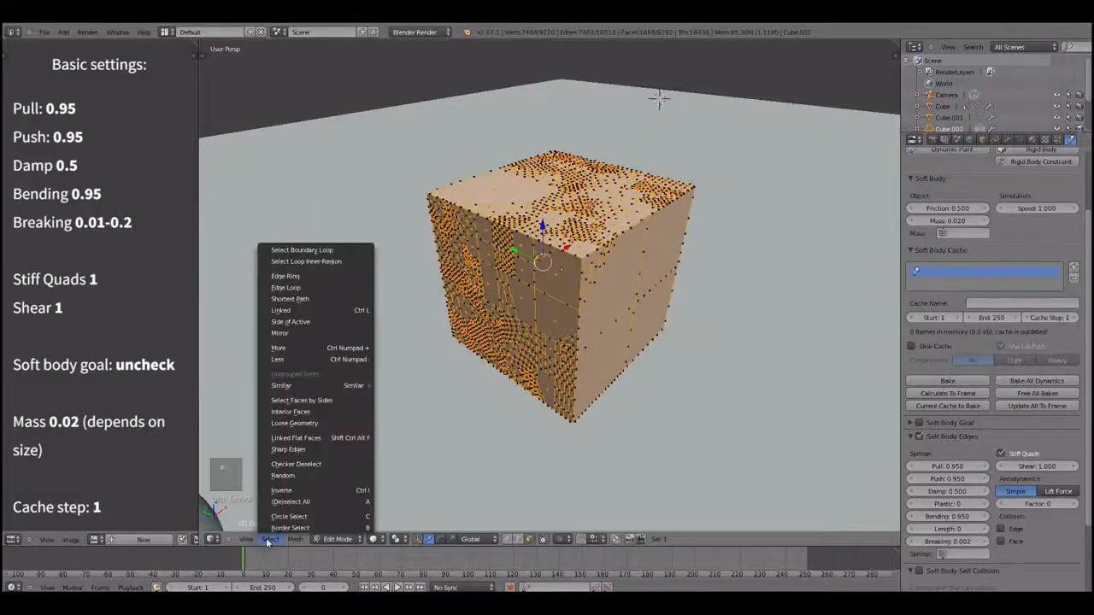
{"action": "left_click", "coordinate": [331, 490]}
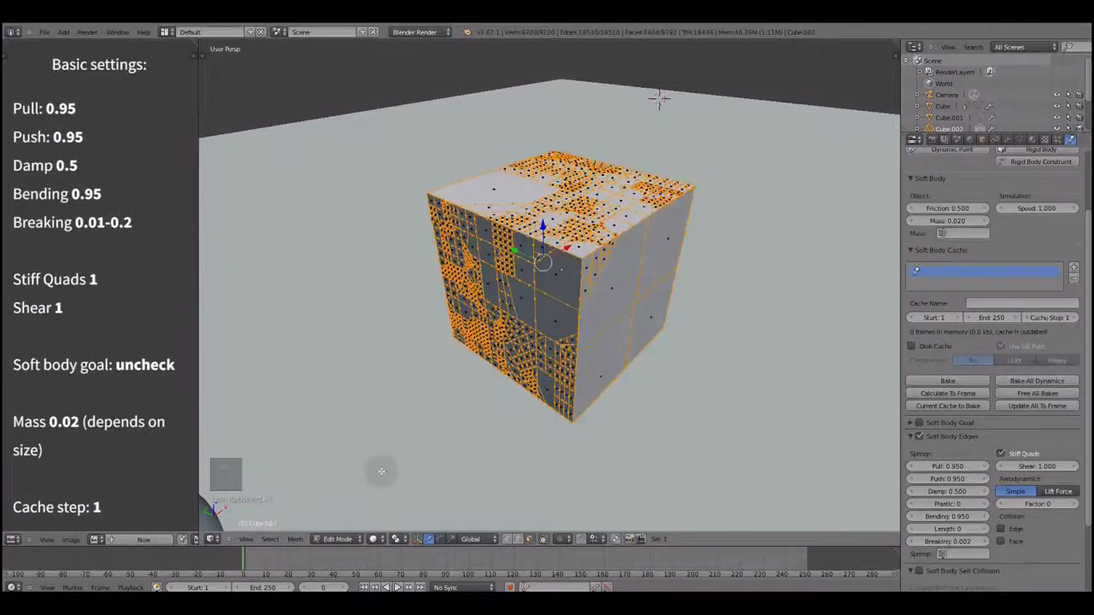
{"action": "key", "text": "x"}
{"action": "left_click", "coordinate": [753, 366]}
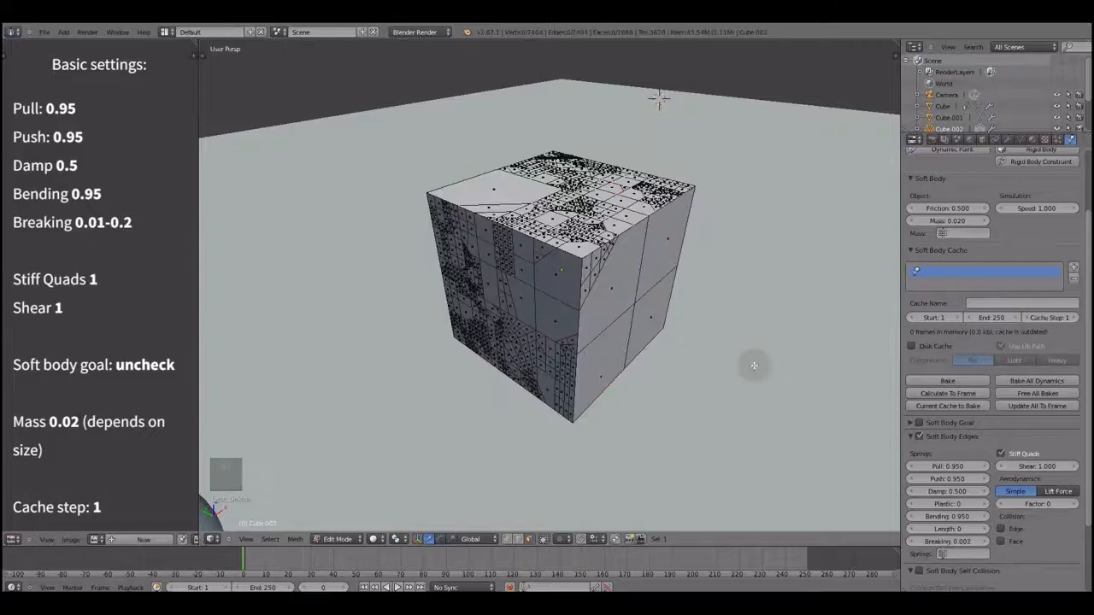
Select all the separated faces and scale them about their individual origins
{"action": "key", "text": "a"}
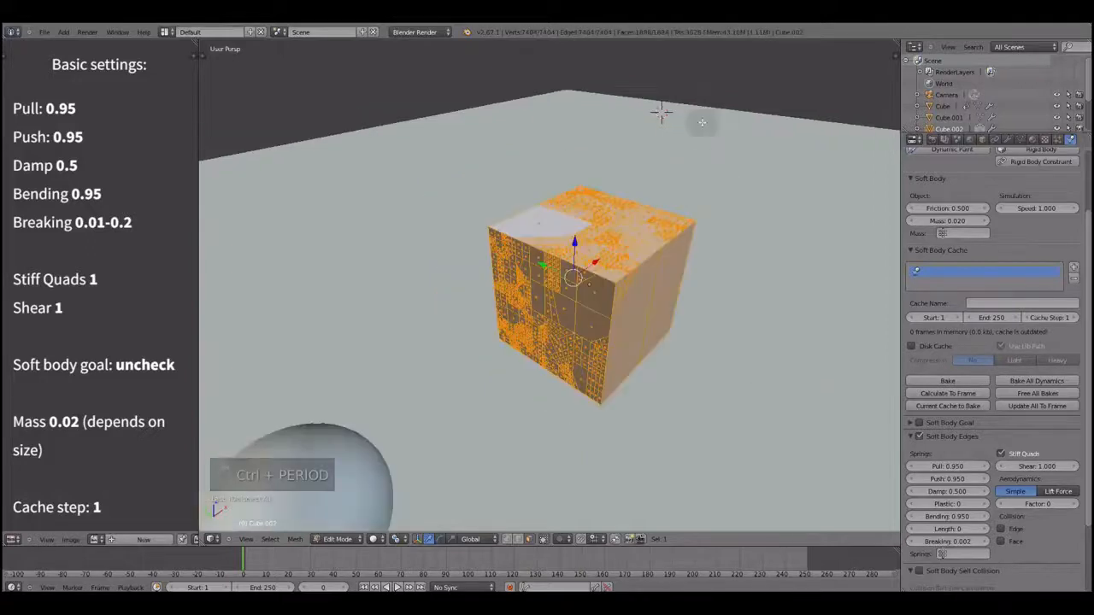
{"action": "key", "text": "ctrl+period"}
{"action": "key", "text": "s"}
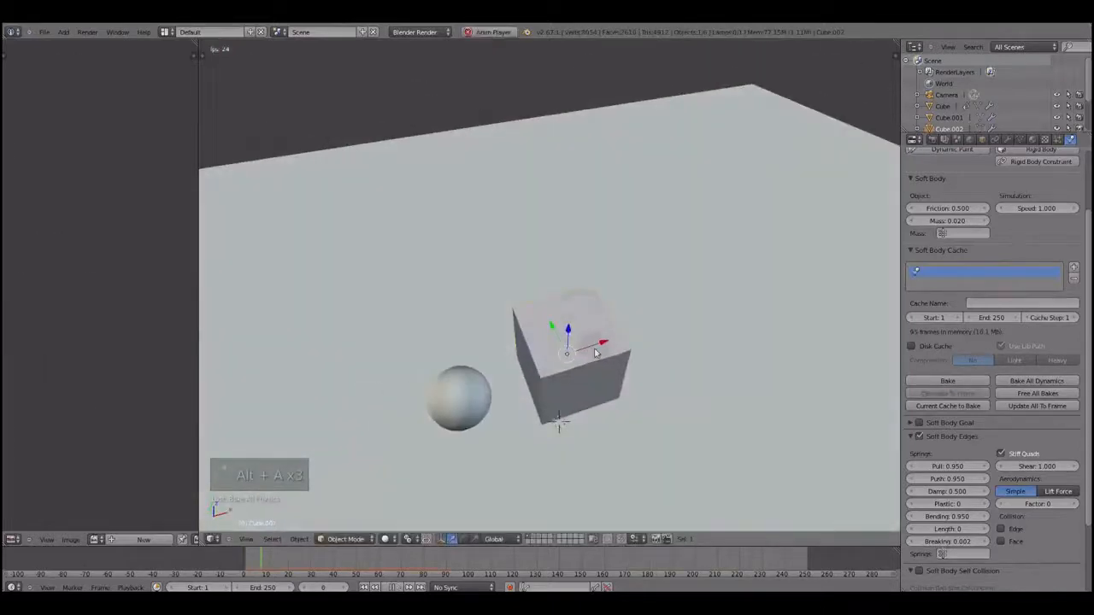
{"action": "middle_click_drag", "start_coordinate": [596, 353], "coordinate": [673, 292]}
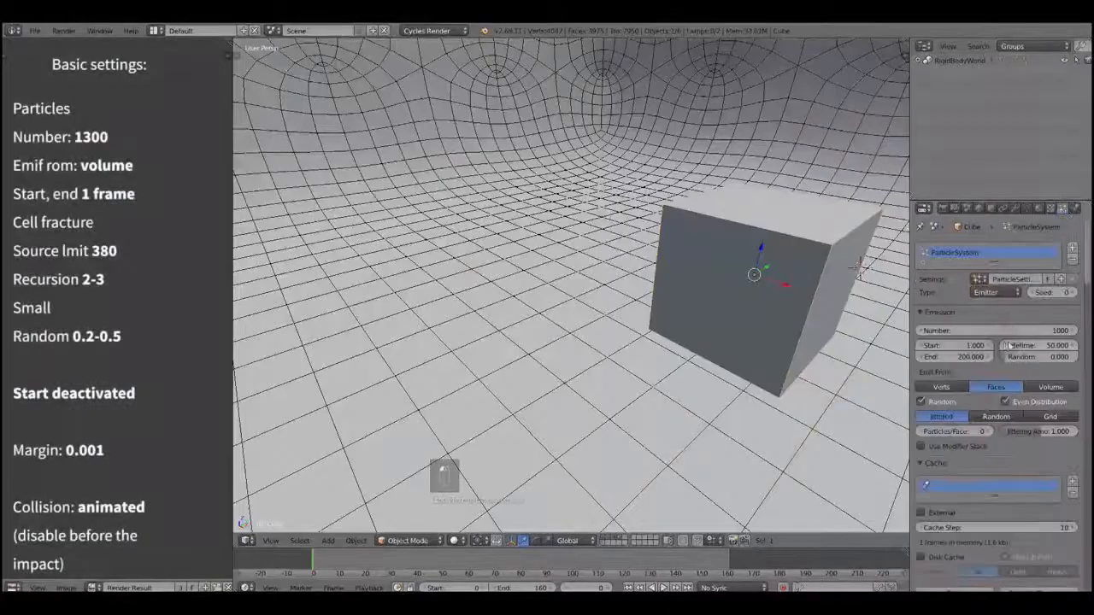
Configure the cube's particle emission with start and end at frame 0, random distribution from the volume, and 1265 particles
{"action": "double_click", "coordinate": [955, 345]}
{"action": "type", "text": "0"}
{"action": "key", "text": "Tab"}
{"action": "type", "text": "0"}
{"action": "key", "text": "Return"}
{"action": "key", "text": "z"}
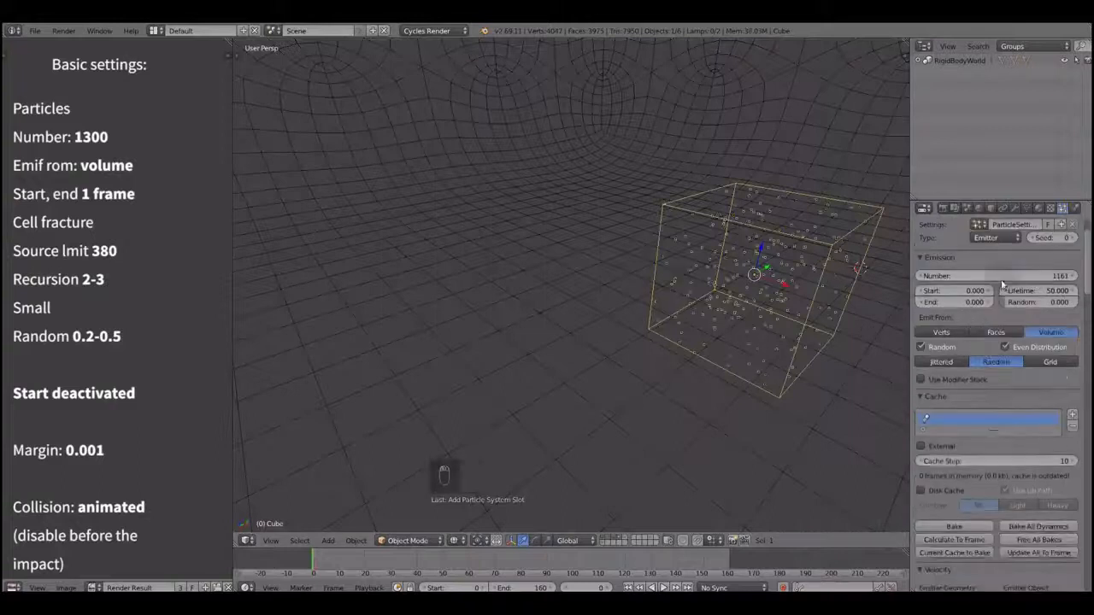
{"action": "left_click_drag", "start_coordinate": [1002, 278], "coordinate": [1031, 266]}
{"action": "scroll", "coordinate": [1080, 303], "scroll_direction": "down", "scroll_amount": 4}
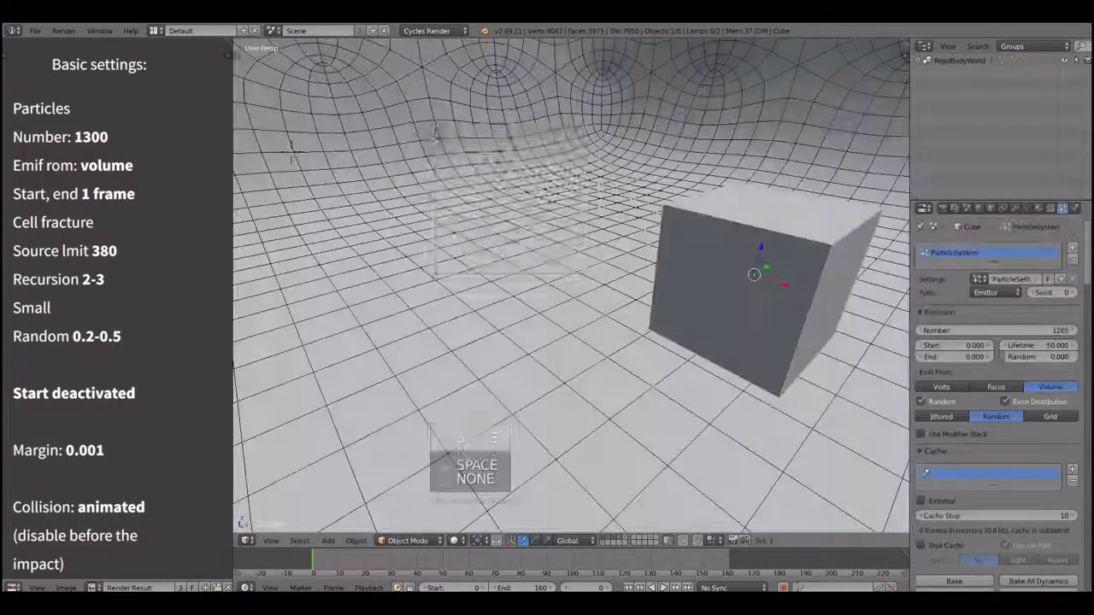
Cell-fracture the cube from its own particles with source limit 379, Small recursion, random 0.25 and margin 0.001
{"action": "key", "text": "space"}
{"action": "left_click", "coordinate": [444, 157]}
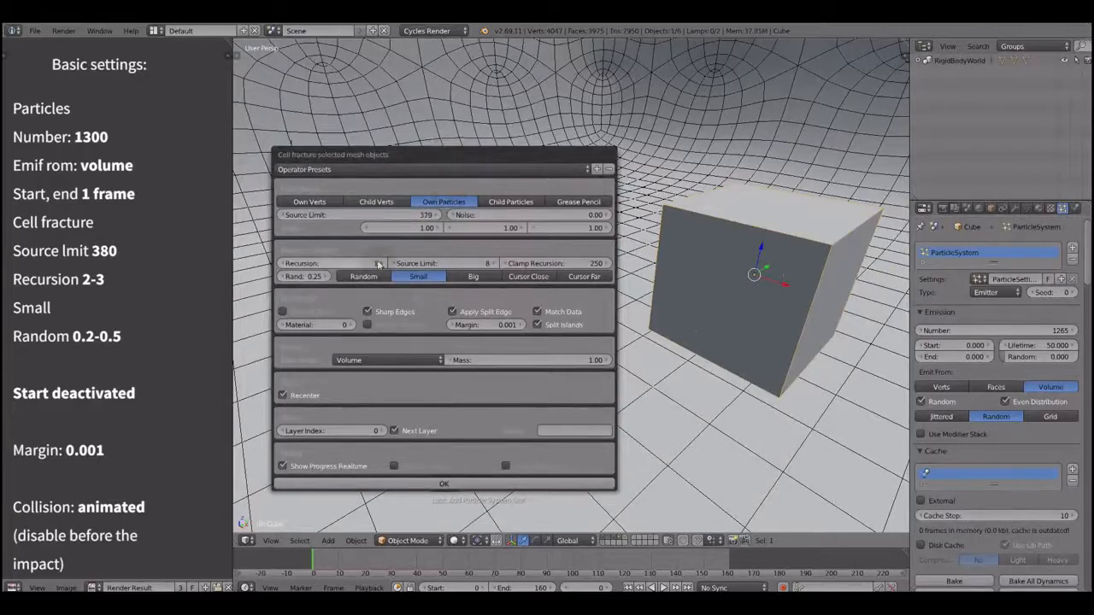
{"action": "left_click", "coordinate": [497, 486]}
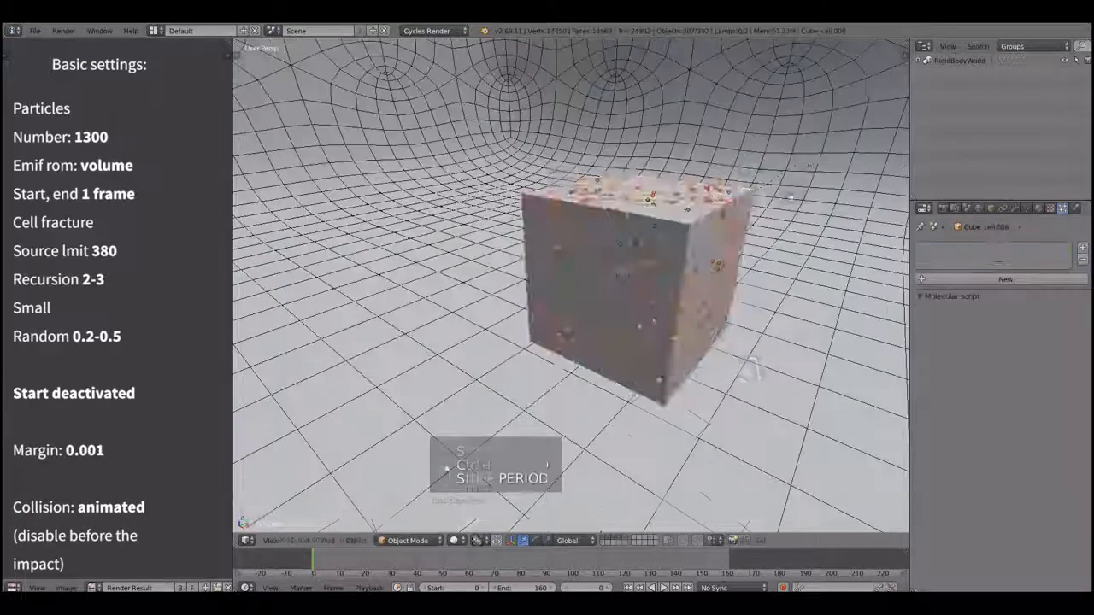
Try scaling down the fractured pieces about their individual origins
{"action": "key", "text": "s"}
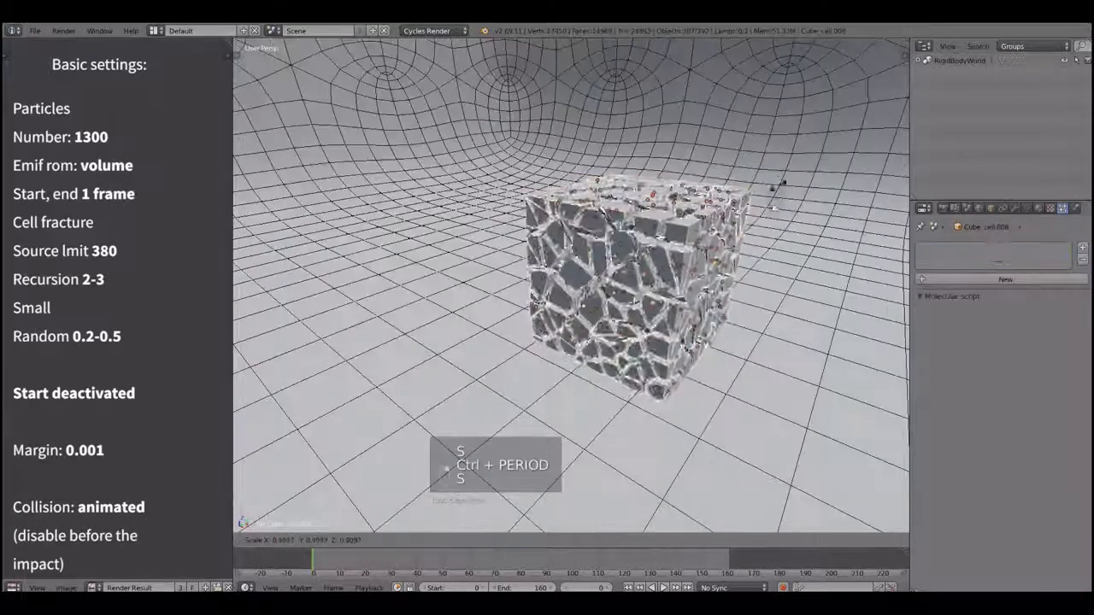
{"action": "left_click", "coordinate": [825, 222]}
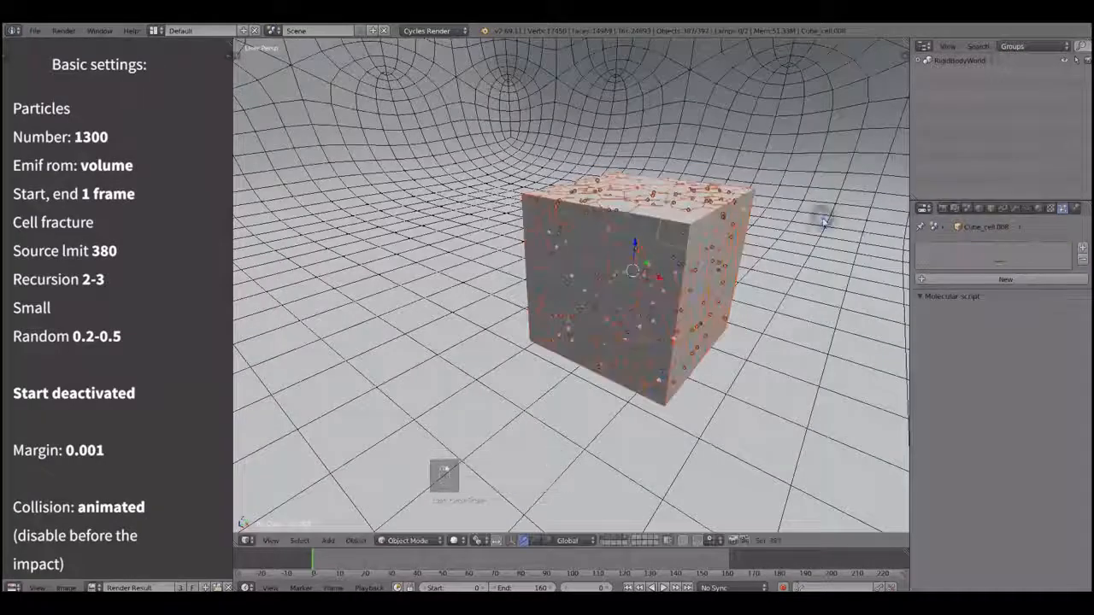
Make all the cube pieces active rigid bodies and calculate their mass with the Brick (Pressed) preset
{"action": "key", "text": "t"}
{"action": "left_click", "coordinate": [274, 77]}
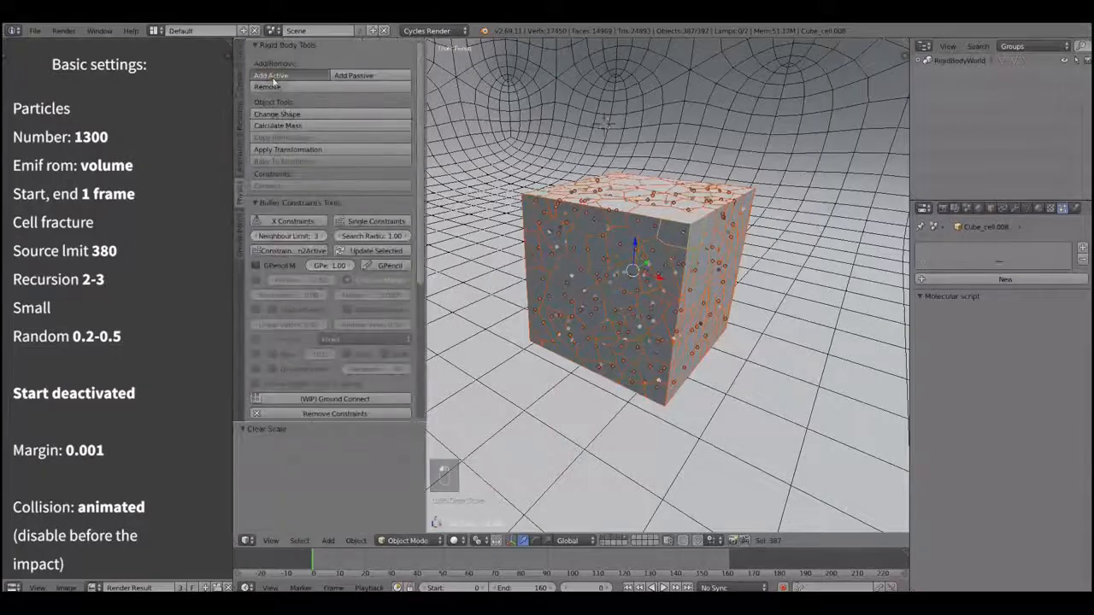
{"action": "left_click", "coordinate": [281, 126]}
{"action": "left_click", "coordinate": [268, 134]}
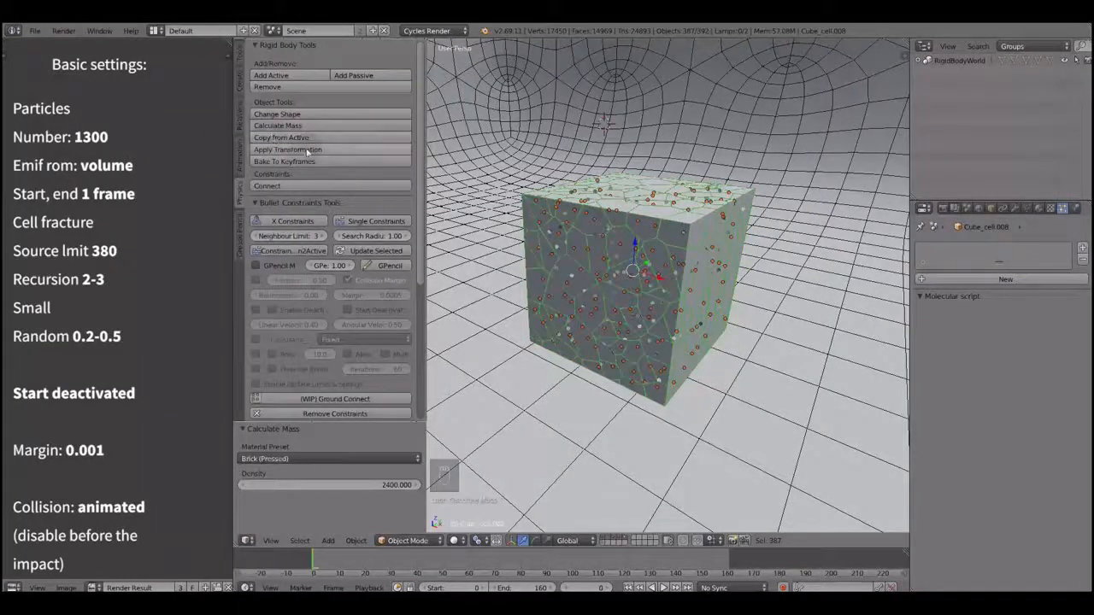
Select the background mesh and make it a passive rigid body
{"action": "right_click", "coordinate": [507, 198]}
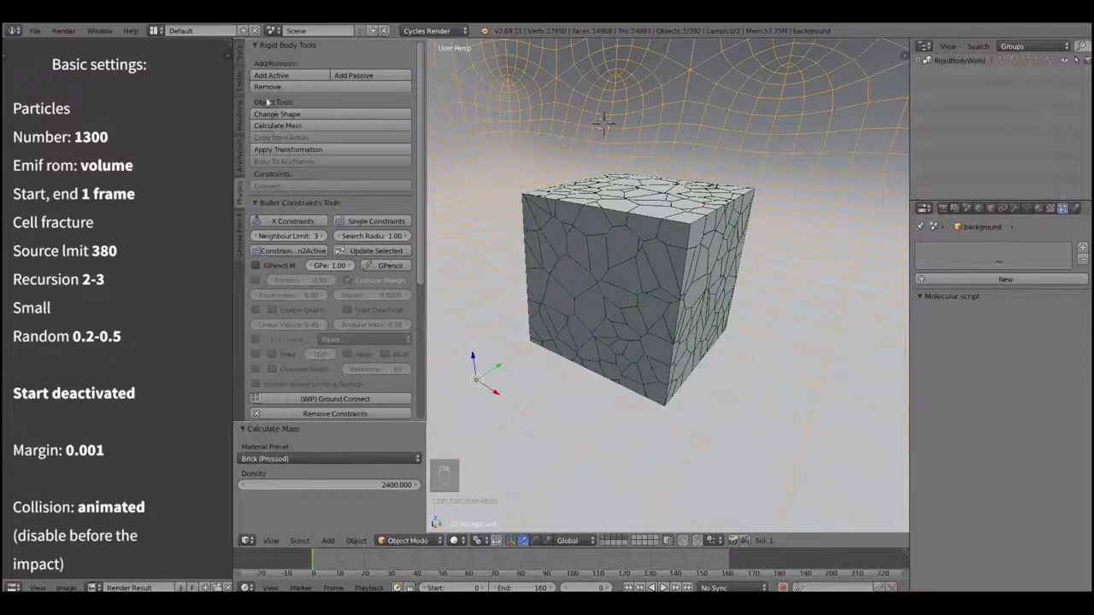
{"action": "left_click", "coordinate": [352, 75]}
{"action": "key", "text": "t"}
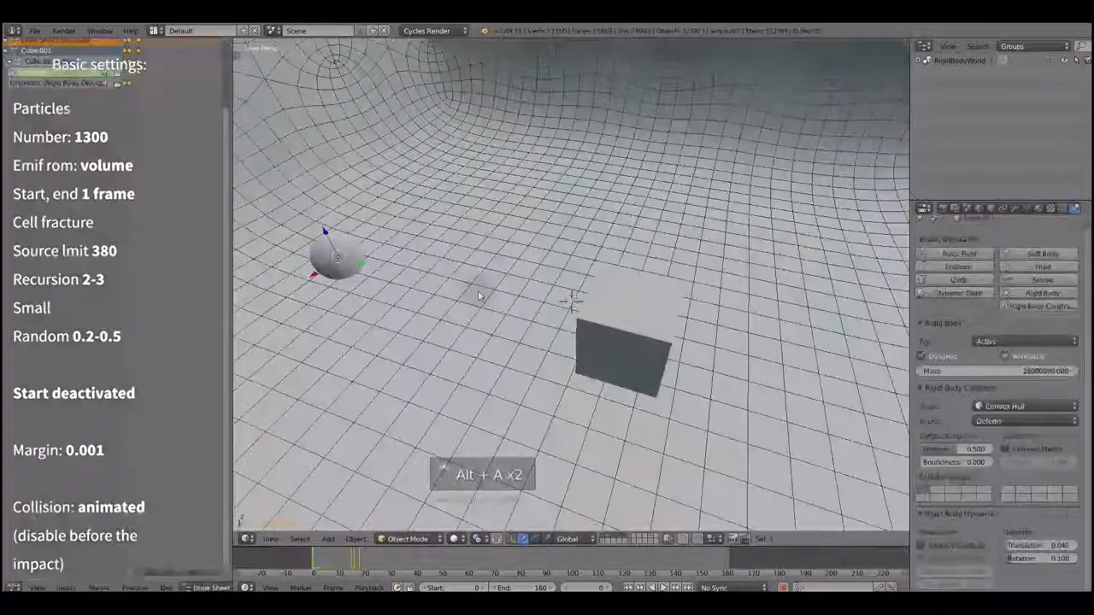
Play back the rigid body simulation of the sphere and cube, and bring up the rigid body tools
{"action": "key", "text": "alt+a"}
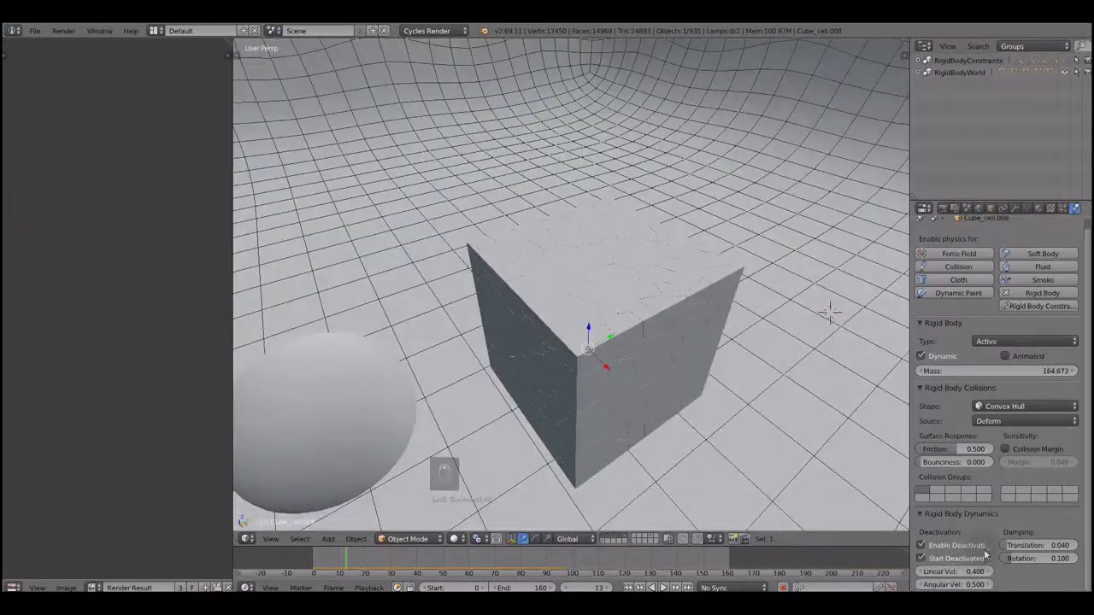
{"action": "key", "text": "t"}
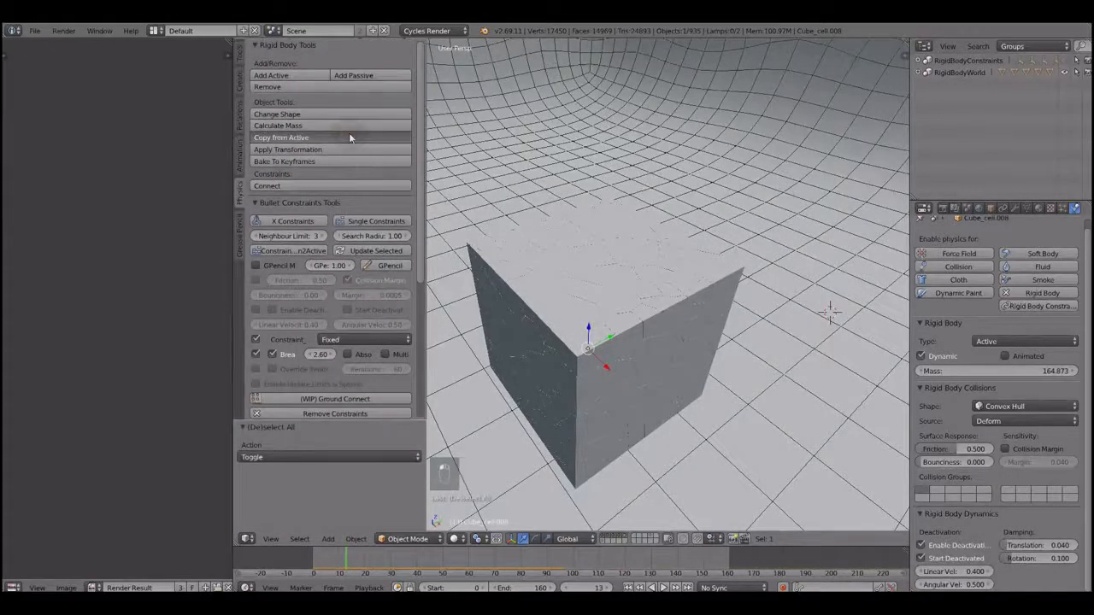
Generate fixed, breakable constraints between the cube pieces with a break limit of 2 and a search radius of 0.5
{"action": "key", "text": "t"}
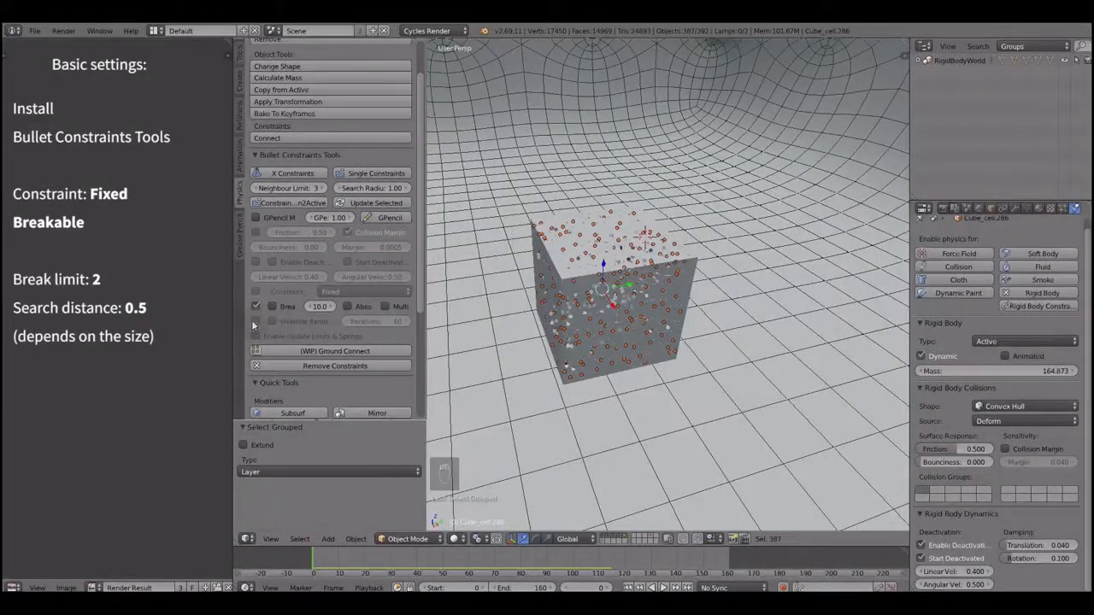
{"action": "left_click", "coordinate": [254, 292]}
{"action": "left_click", "coordinate": [271, 306]}
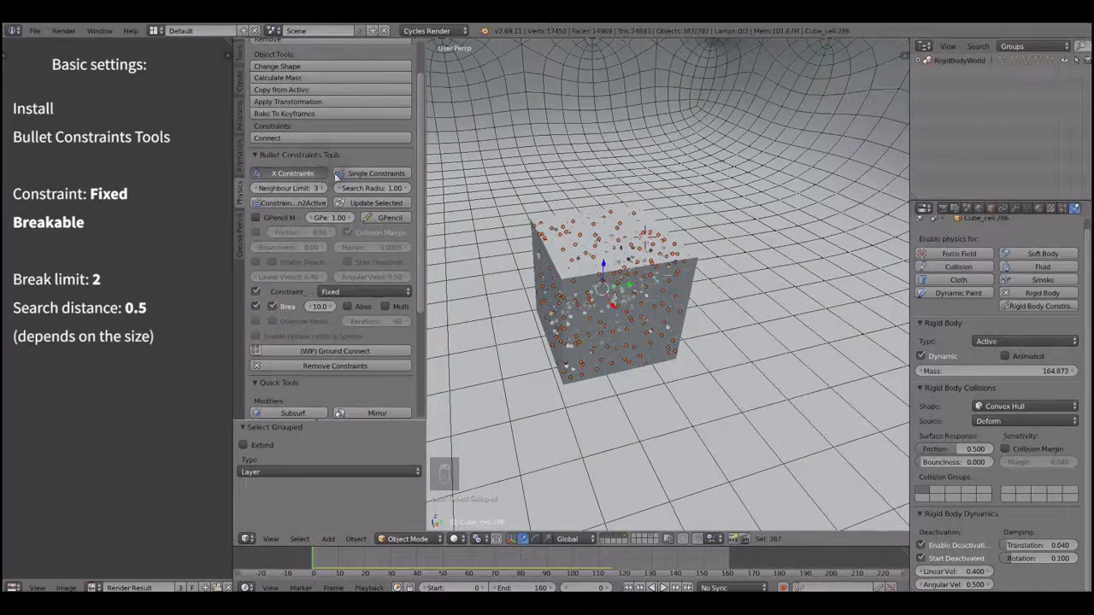
{"action": "left_click", "coordinate": [339, 175]}
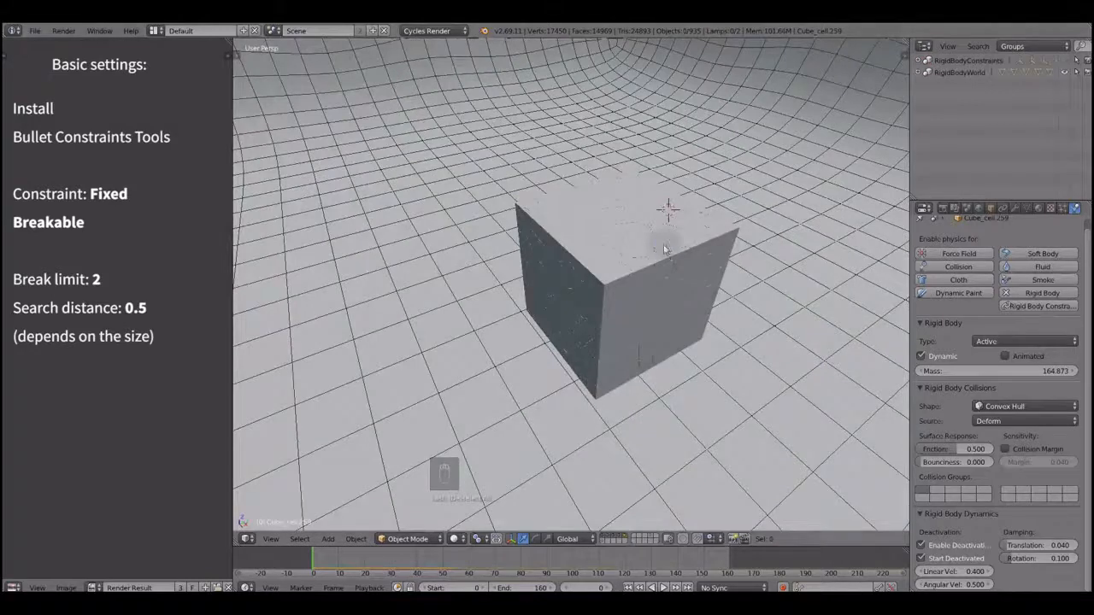
Select a cube piece and the members of the RigidBodyConstraints group
{"action": "right_click", "coordinate": [664, 250]}
{"action": "key", "text": "t"}
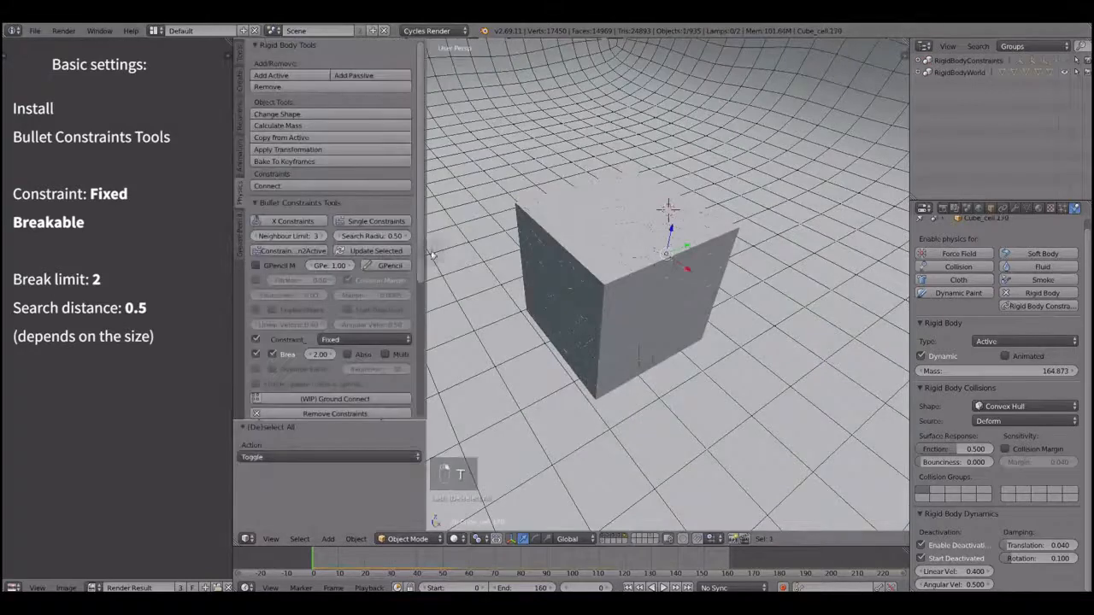
{"action": "key", "text": "shift+g"}
{"action": "left_click", "coordinate": [982, 62]}
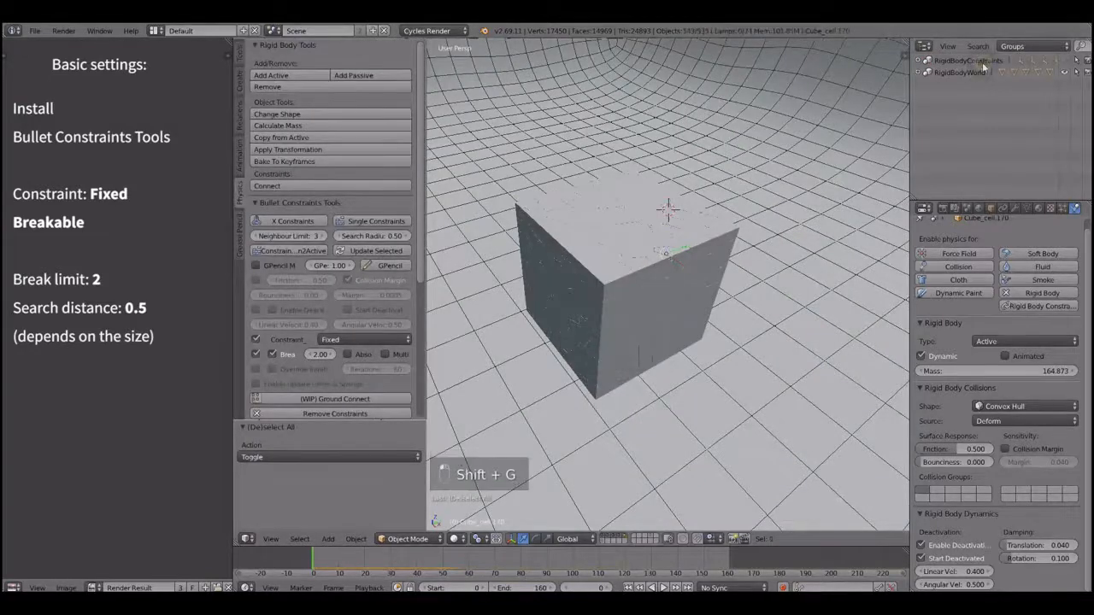
Show the RigidBodyConstraints group and select all of its constraint objects
{"action": "left_click", "coordinate": [1064, 60]}
{"action": "key", "text": "a"}
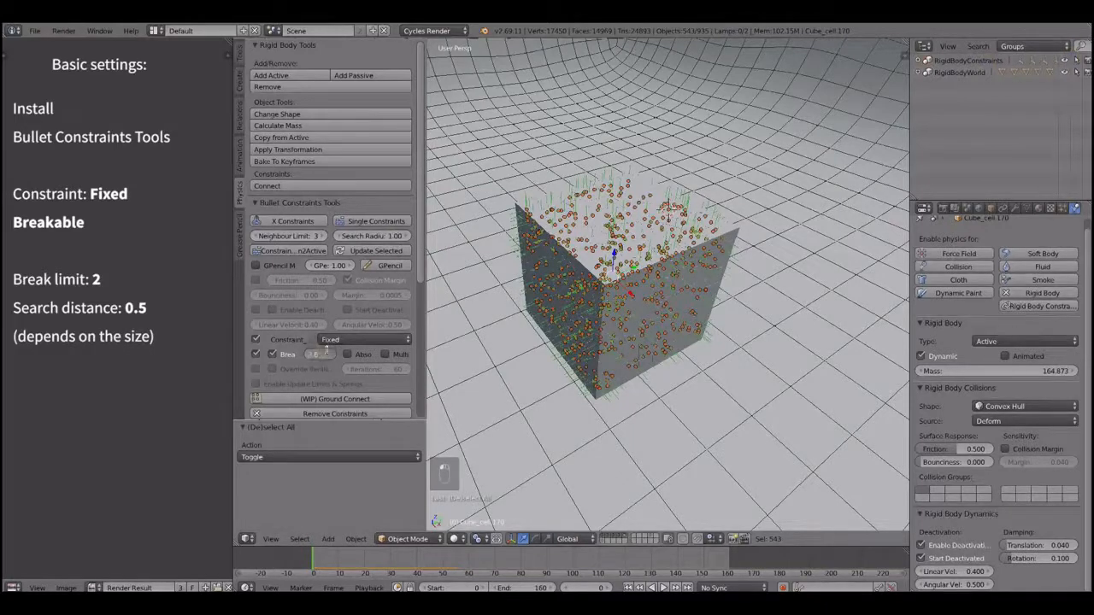
{"action": "key", "text": "t"}
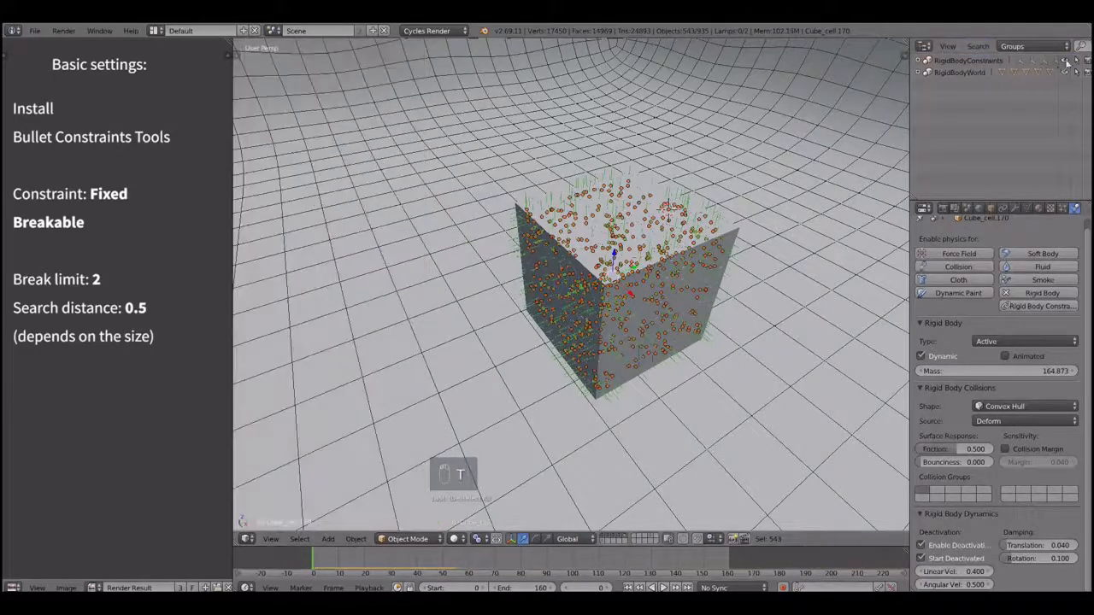
Clear the selection and play back the sphere hitting the constrained cube pieces
{"action": "key", "text": "a"}
{"action": "key", "text": "a"}
{"action": "key", "text": "alt+a"}
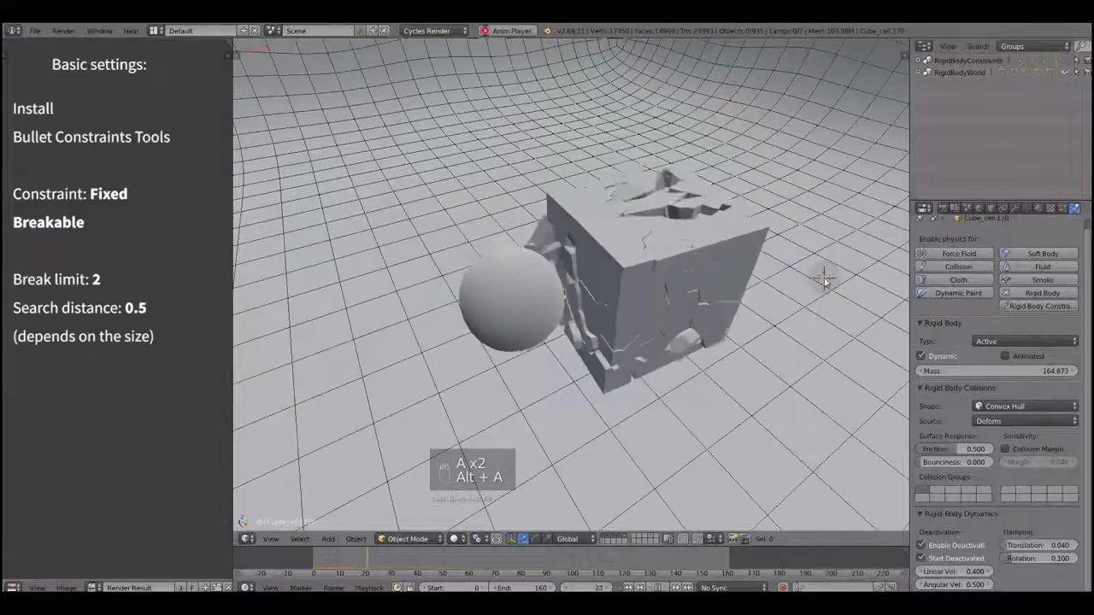
{"action": "middle_click_drag", "start_coordinate": [825, 268], "coordinate": [716, 267]}
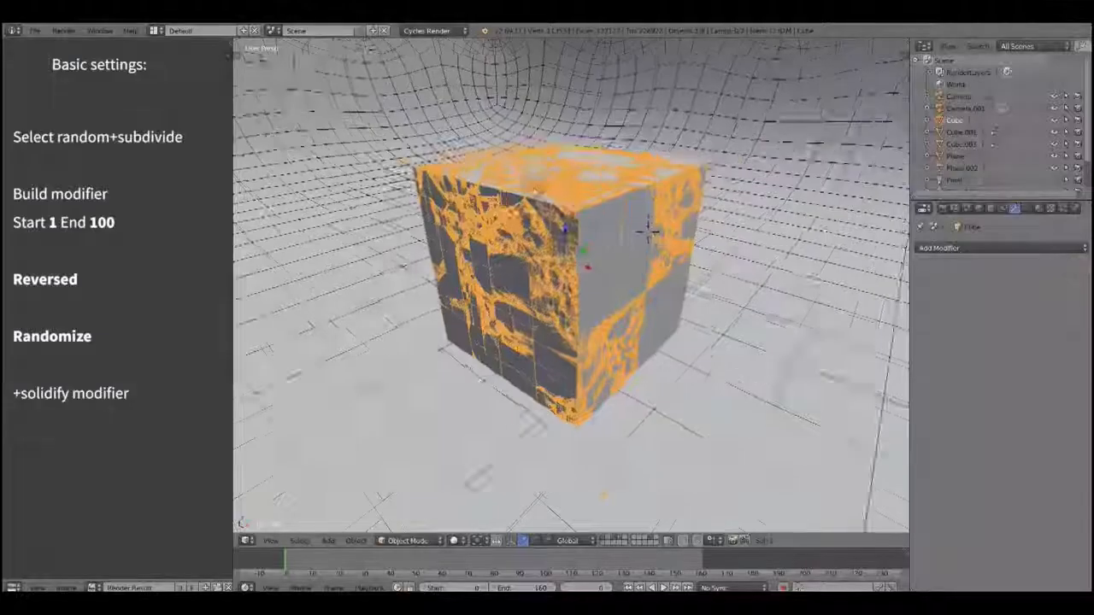
Add a Build modifier to the subdivided cube and preview its effect on the timeline
{"action": "scroll", "coordinate": [564, 282], "scroll_direction": "up", "scroll_amount": 3}
{"action": "left_click", "coordinate": [1000, 247]}
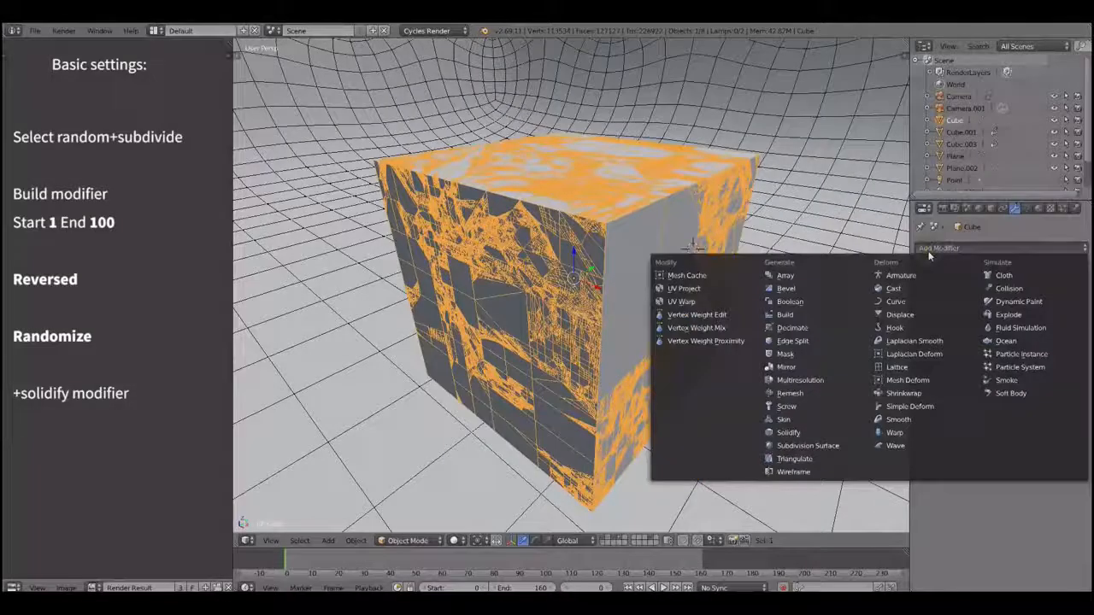
{"action": "left_click", "coordinate": [799, 316]}
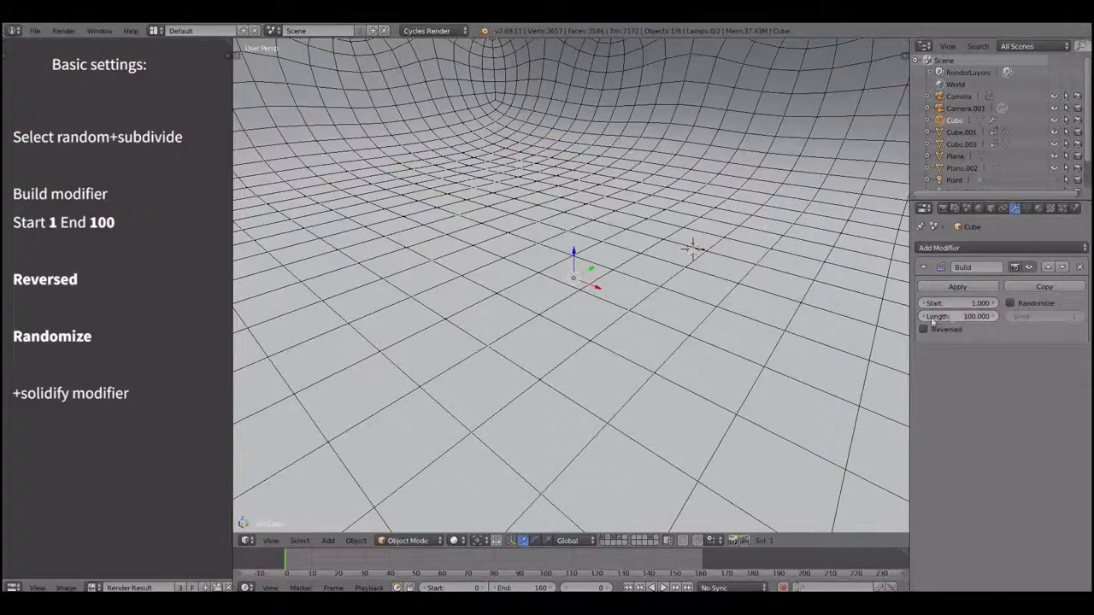
{"action": "left_click_drag", "start_coordinate": [368, 560], "coordinate": [400, 564]}
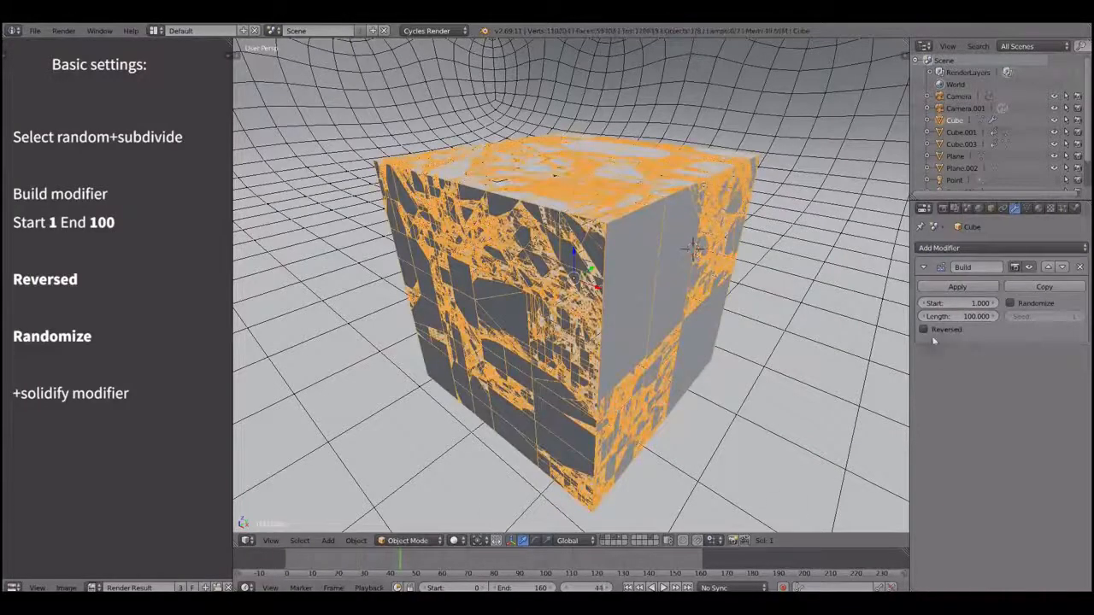
Return to the animation start and set the Build modifier to Reversed and Randomize
{"action": "left_click", "coordinate": [287, 564]}
{"action": "mouse_move", "coordinate": [288, 557]}
{"action": "left_mouse_down"}
{"action": "mouse_move", "coordinate": [489, 571]}
{"action": "mouse_move", "coordinate": [280, 553]}
{"action": "left_mouse_up"}
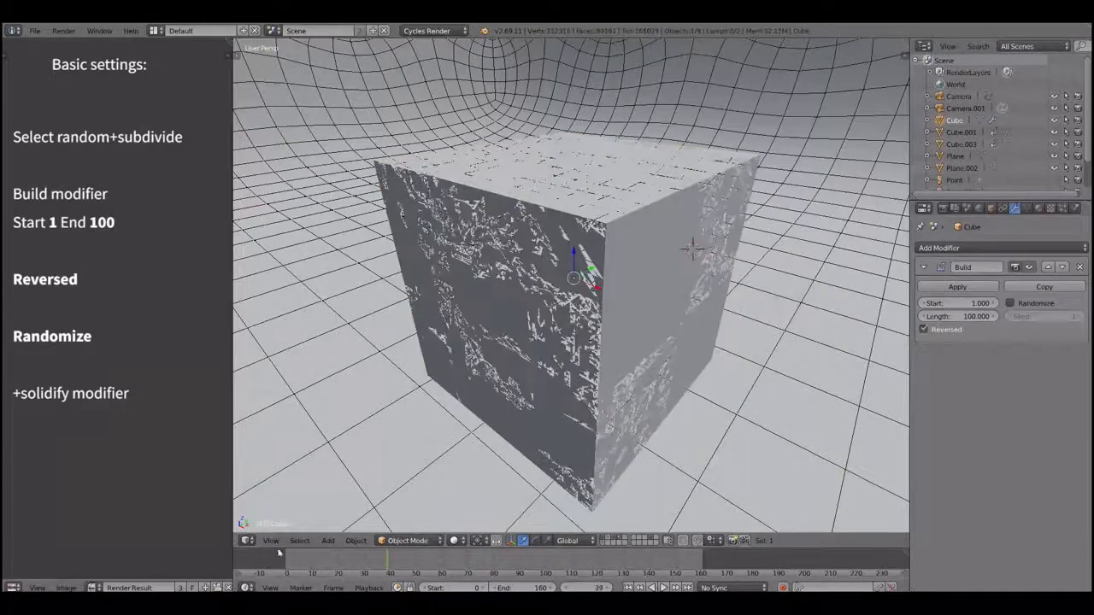
{"action": "left_click", "coordinate": [1009, 303]}
Add a Solidify modifier with a thickness of 0.3 to the cube and scrub through the animation
{"action": "left_click", "coordinate": [995, 248]}
{"action": "left_click", "coordinate": [805, 432]}
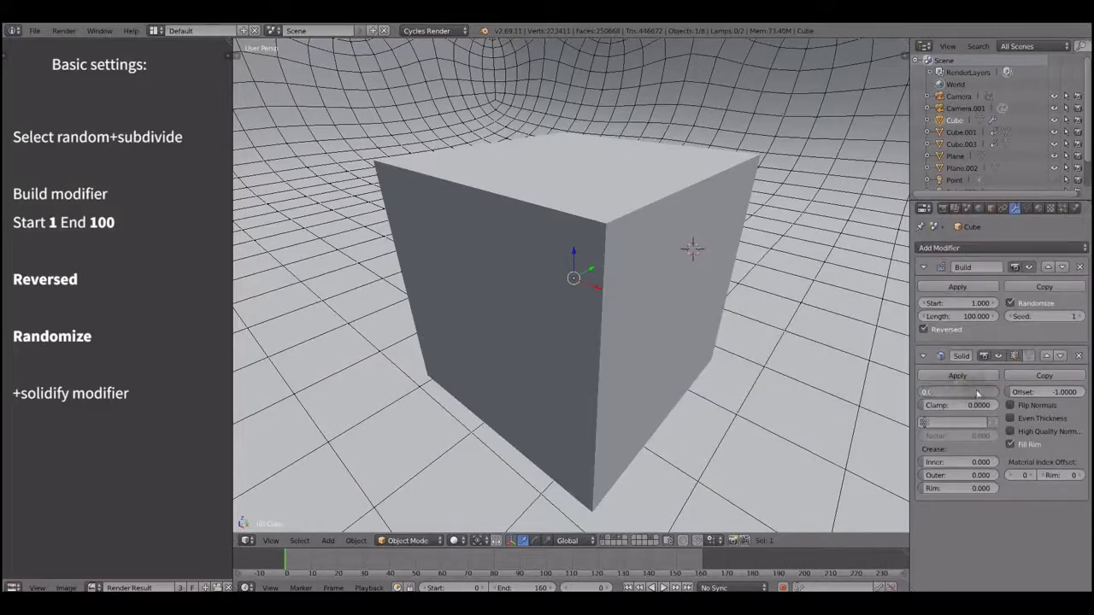
{"action": "left_click", "coordinate": [381, 562]}
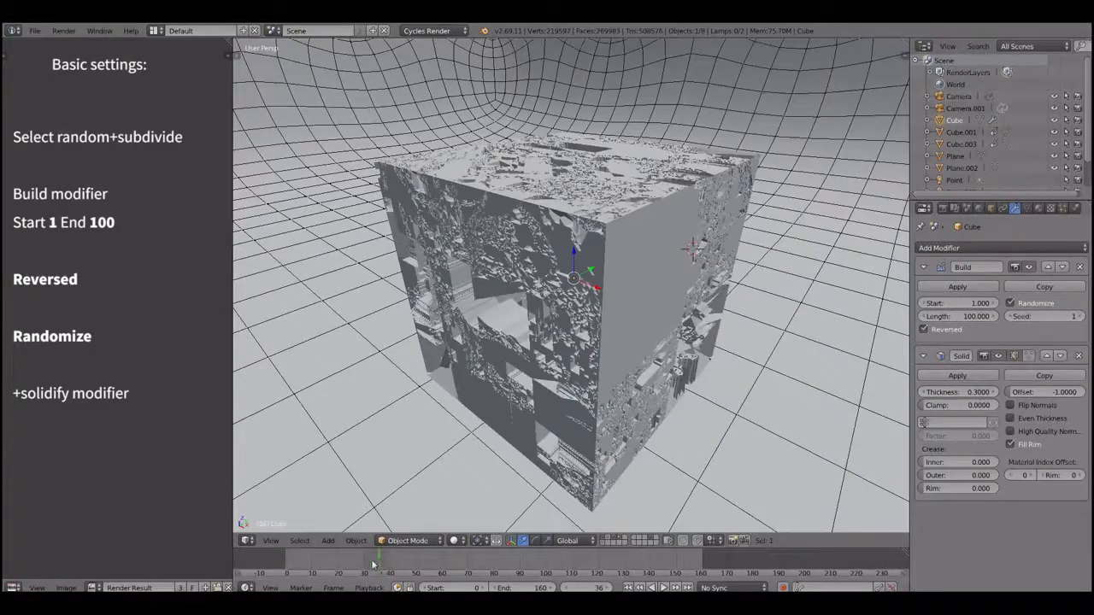
{"action": "left_click_drag", "start_coordinate": [297, 560], "coordinate": [397, 542]}
{"action": "left_click", "coordinate": [465, 566]}
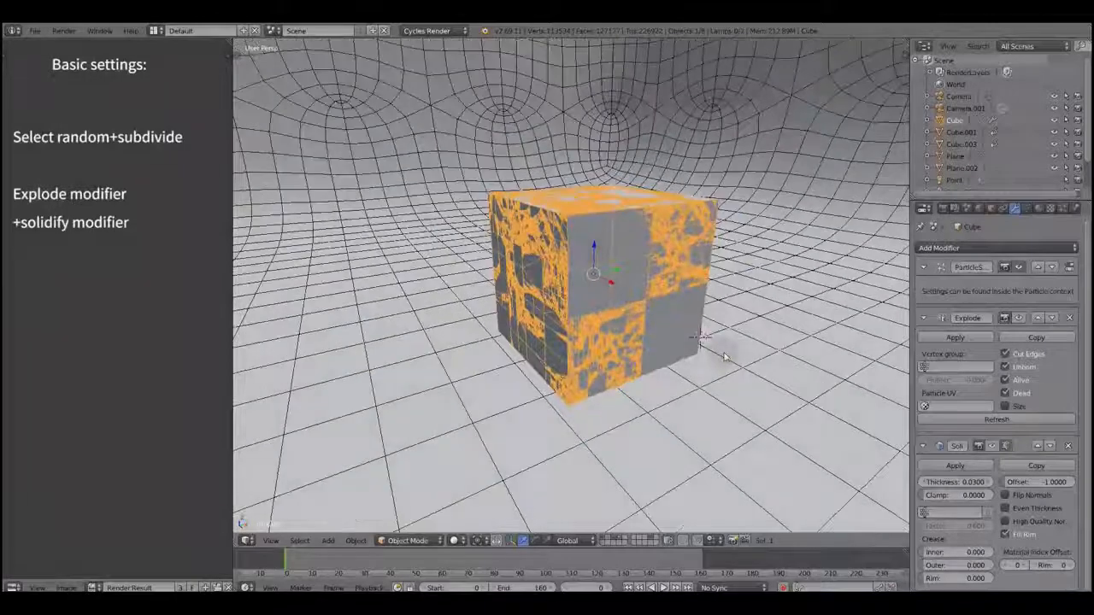
Show the cube's Explode and Solidify modifiers in the viewport and play back the particle explosion
{"action": "key", "text": "alt+a"}
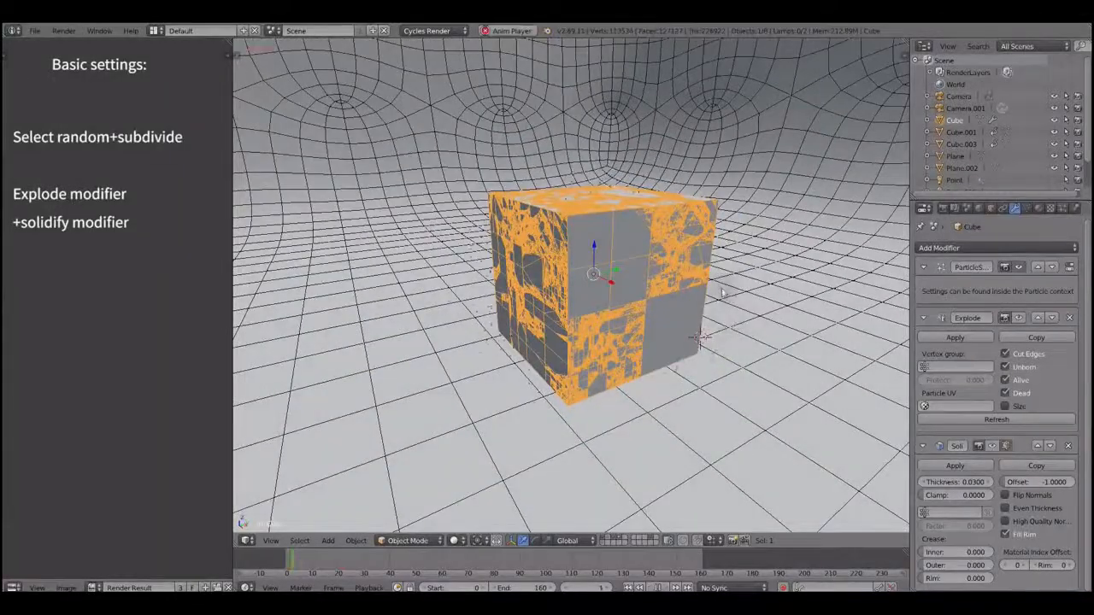
{"action": "key", "text": "z"}
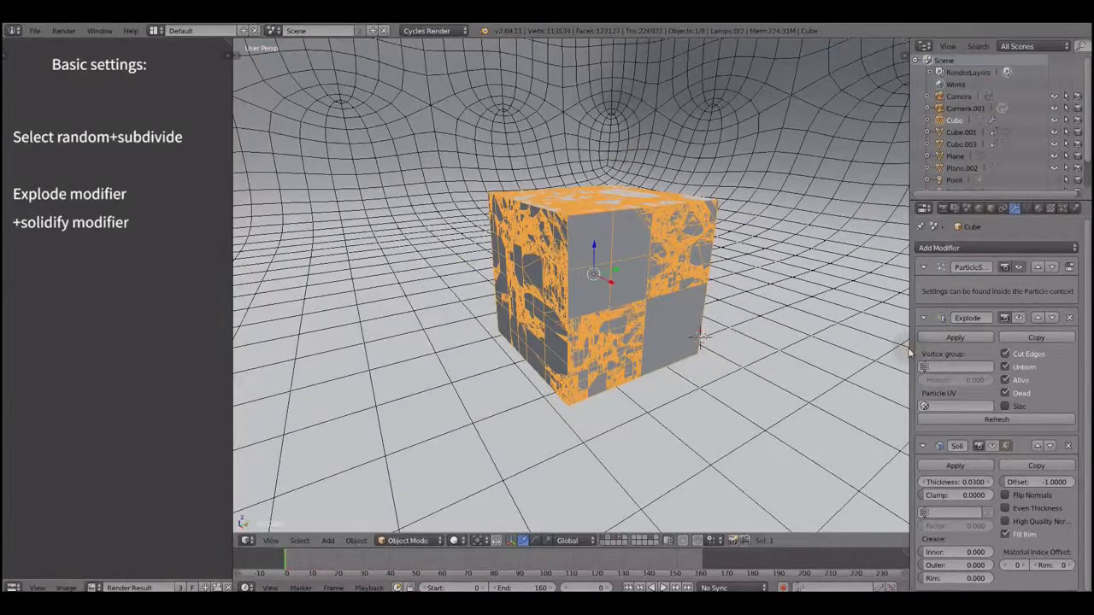
{"action": "left_click_drag", "start_coordinate": [911, 352], "coordinate": [888, 350]}
{"action": "left_click", "coordinate": [1019, 317]}
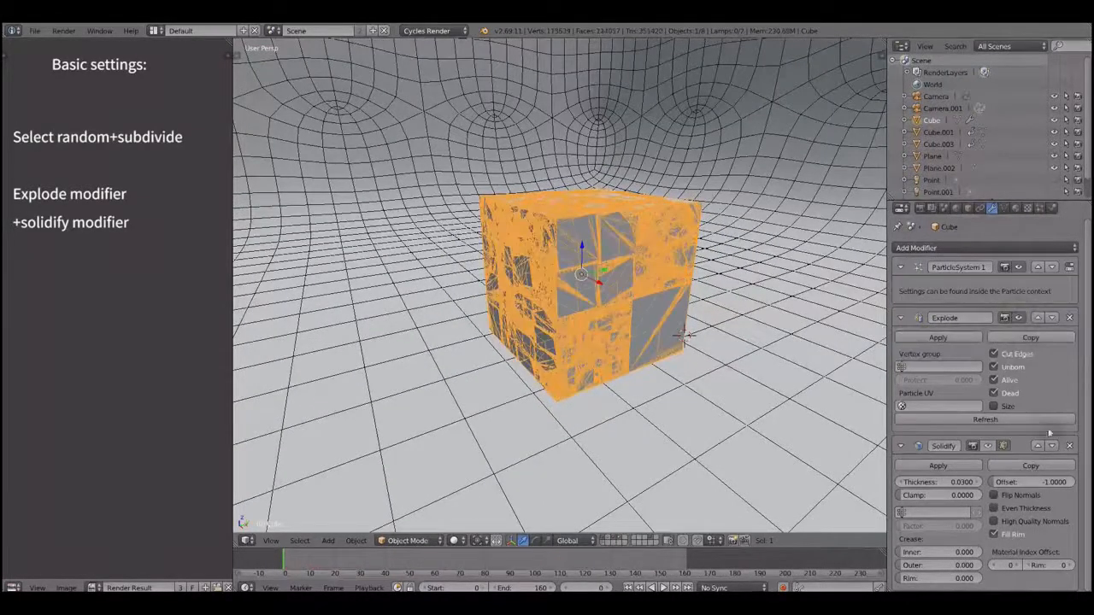
{"action": "left_click", "coordinate": [989, 449]}
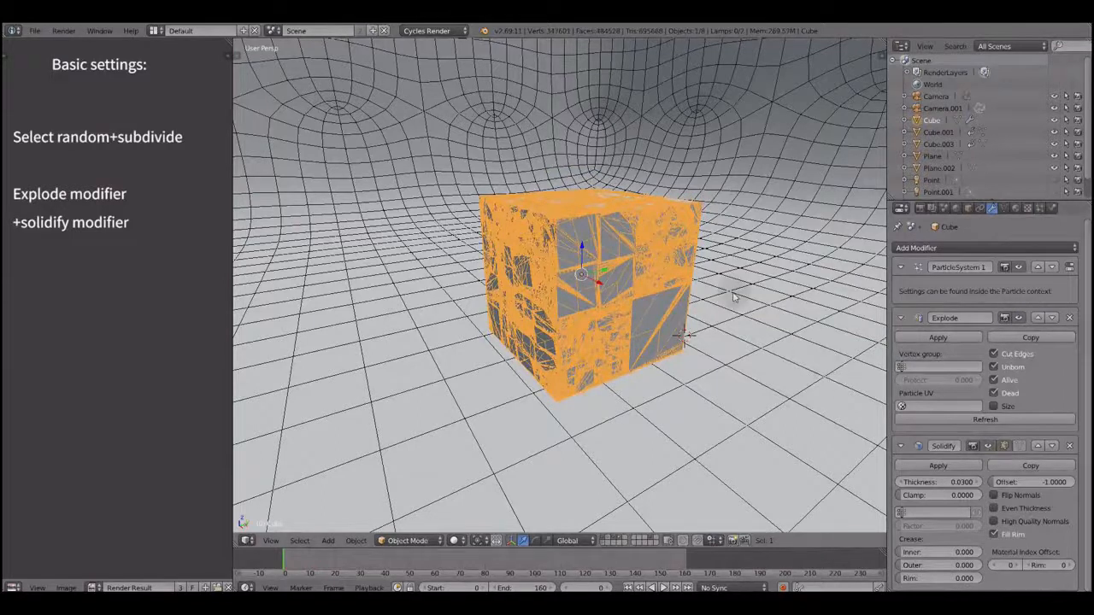
{"action": "key", "text": "alt+a"}
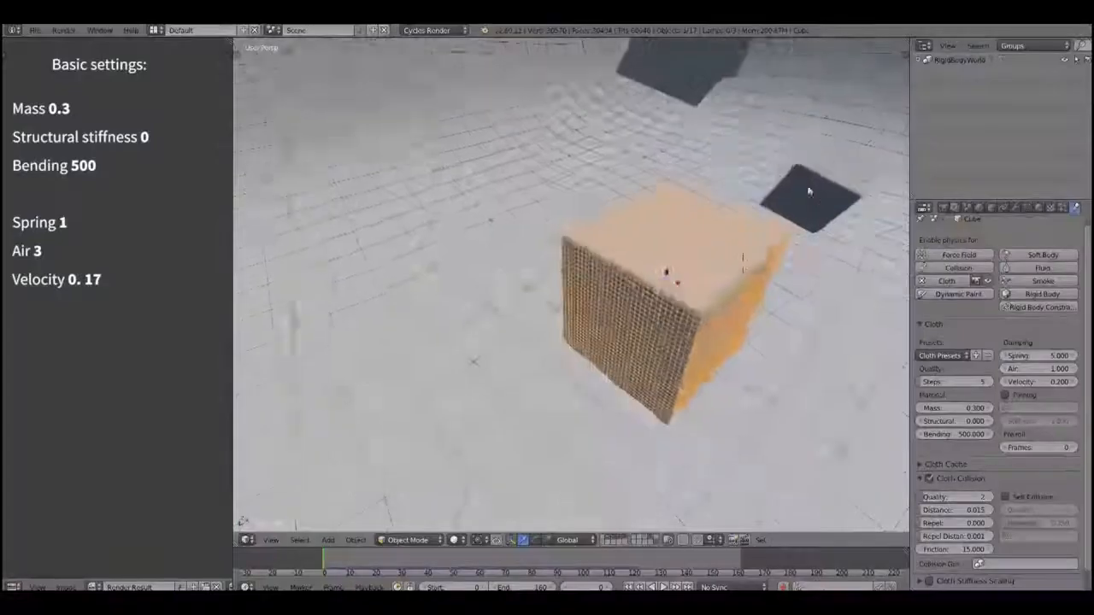
Add cloth physics to the cube and set its bending stiffness to 500
{"action": "middle_click_drag", "start_coordinate": [735, 214], "coordinate": [793, 190]}
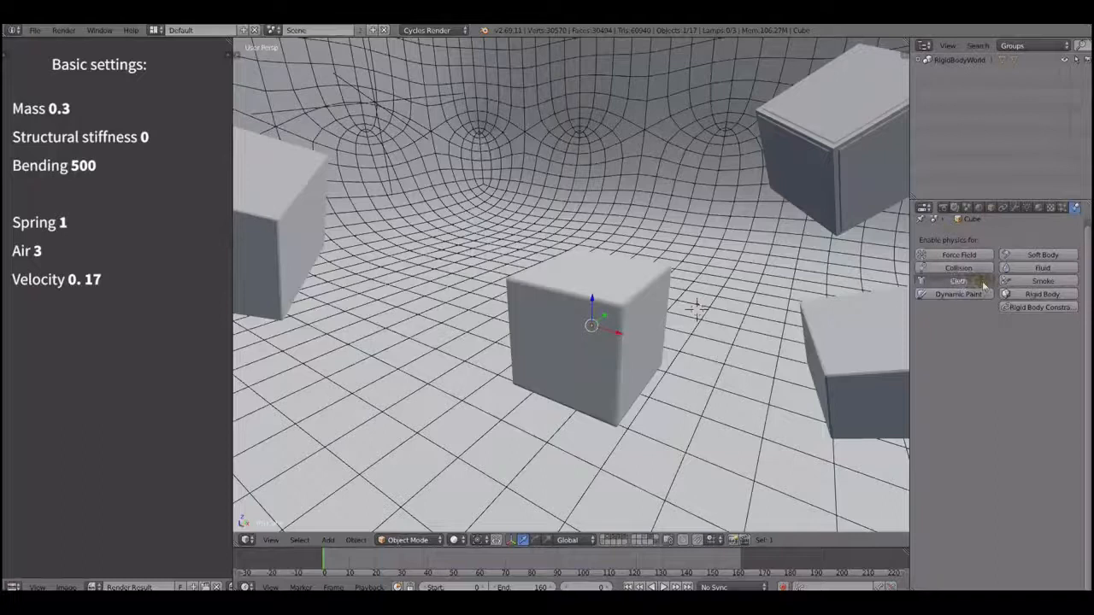
{"action": "left_click", "coordinate": [983, 284]}
{"action": "key", "text": "alt+a"}
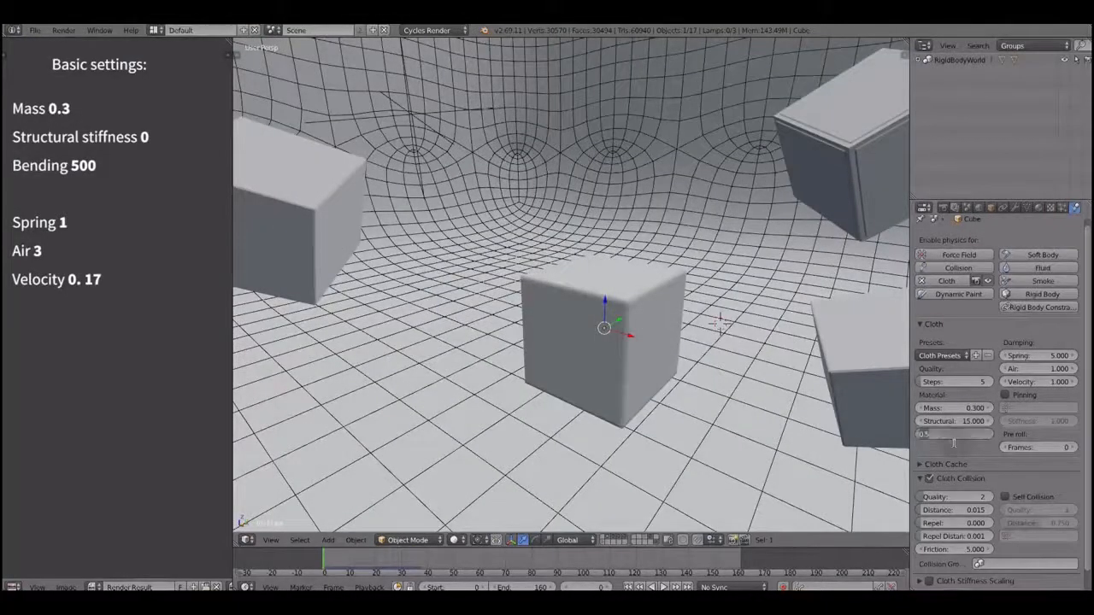
{"action": "type", "text": "500"}
{"action": "key", "text": "Return"}
{"action": "left_click", "coordinate": [955, 423]}
{"action": "key", "text": "Return"}
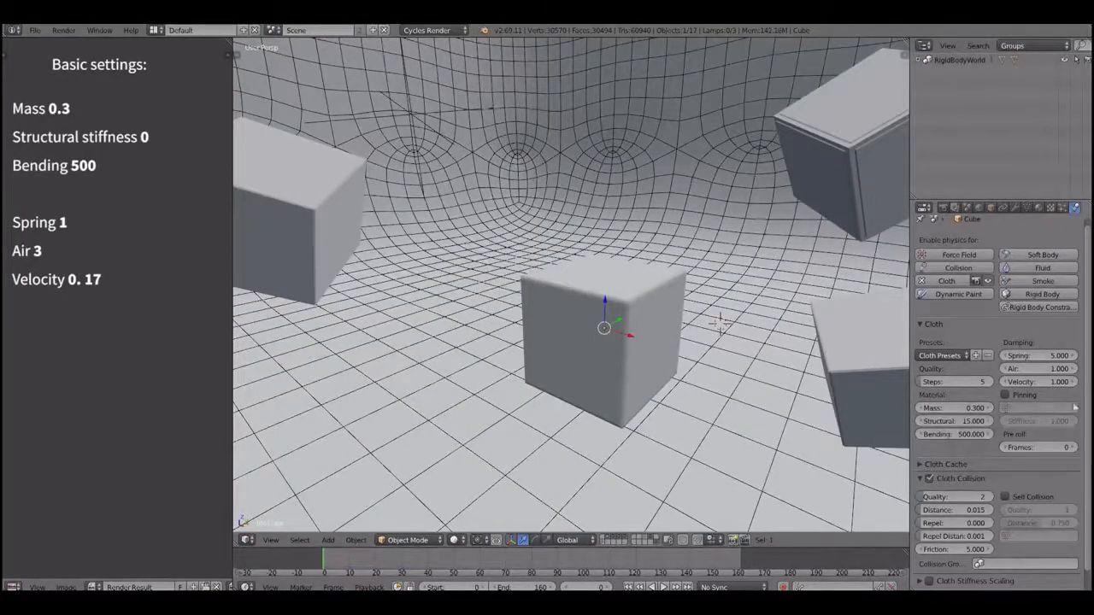
Play back the cube's cloth simulation with velocity damping 0.2 and collision friction 15, then with structural stiffness 0
{"action": "key", "text": "alt+a"}
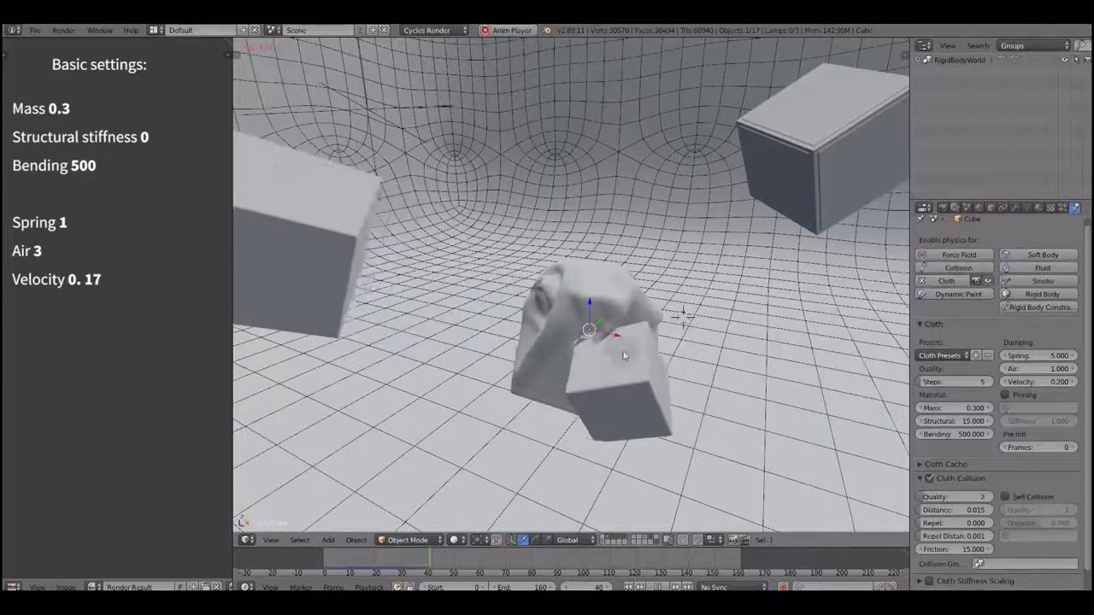
{"action": "key", "text": "Escape"}
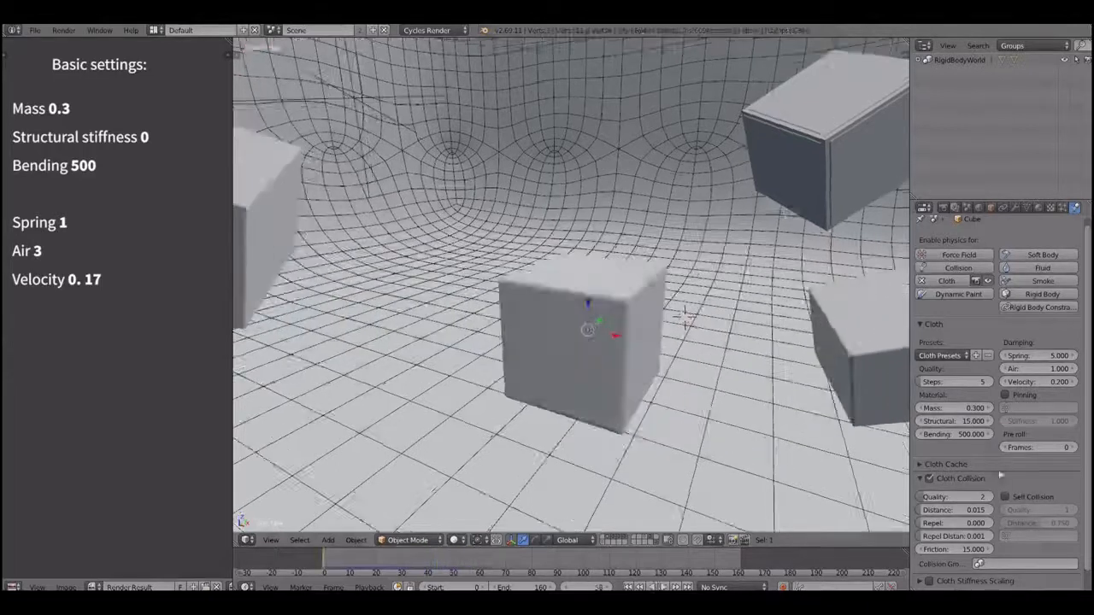
{"action": "key", "text": "alt+a"}
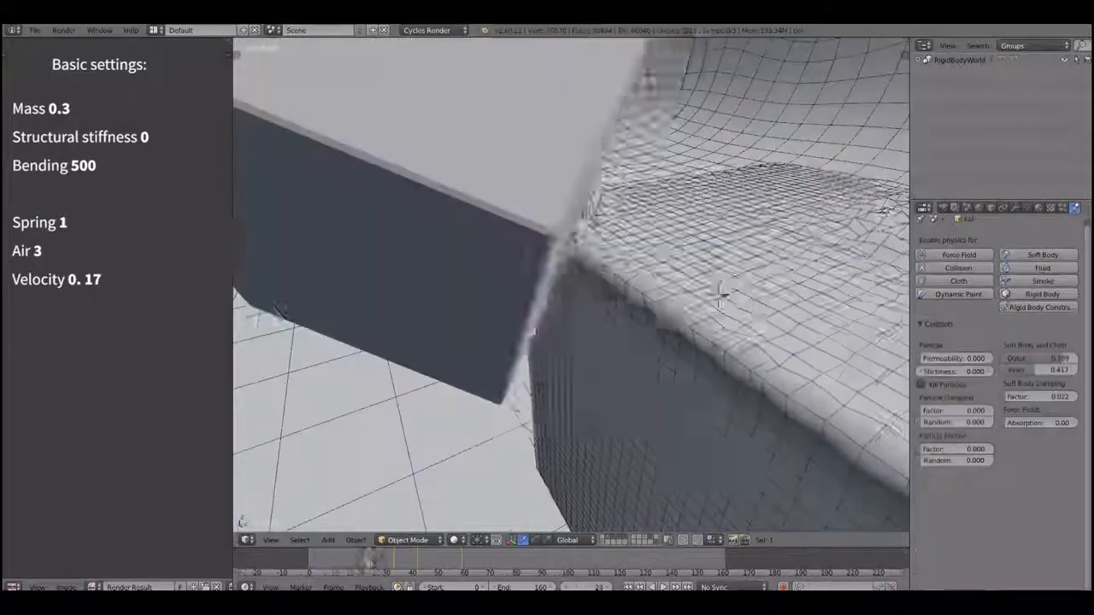
{"action": "left_click_drag", "start_coordinate": [368, 558], "coordinate": [383, 557]}
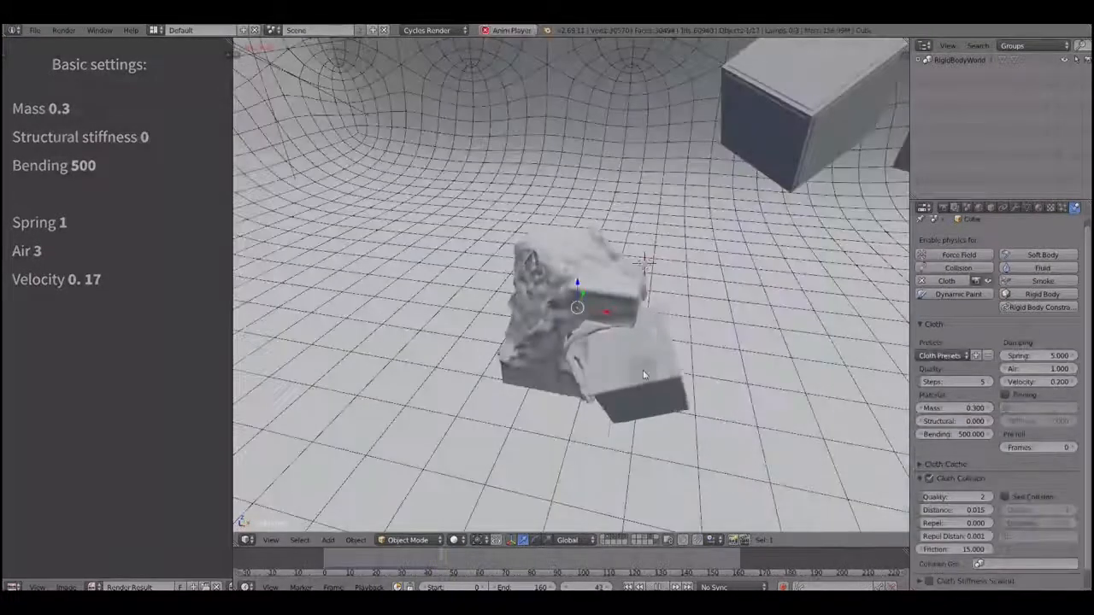
{"action": "right_click", "coordinate": [642, 370]}
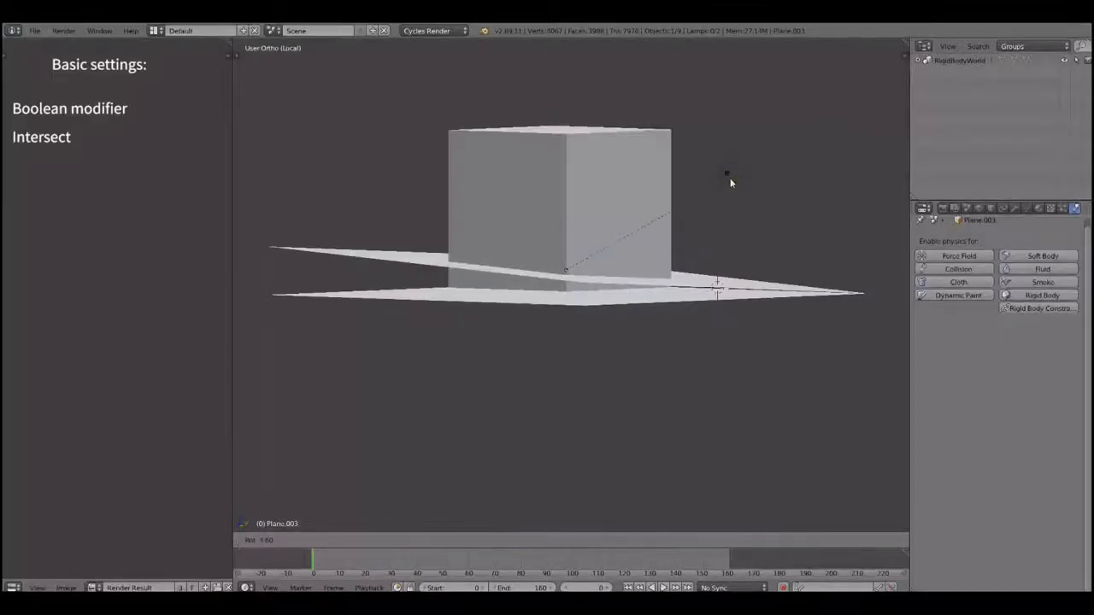
Finish tilting the upper cutting plane and move it vertically through the cube
{"action": "left_click", "coordinate": [730, 179]}
{"action": "key", "text": "g"}
{"action": "key", "text": "z"}
{"action": "left_click", "coordinate": [729, 156]}
Raise the lower cutting plane along Z into the cube and rotate it to a new angle
{"action": "right_click", "coordinate": [694, 297]}
{"action": "key", "text": "g"}
{"action": "key", "text": "z"}
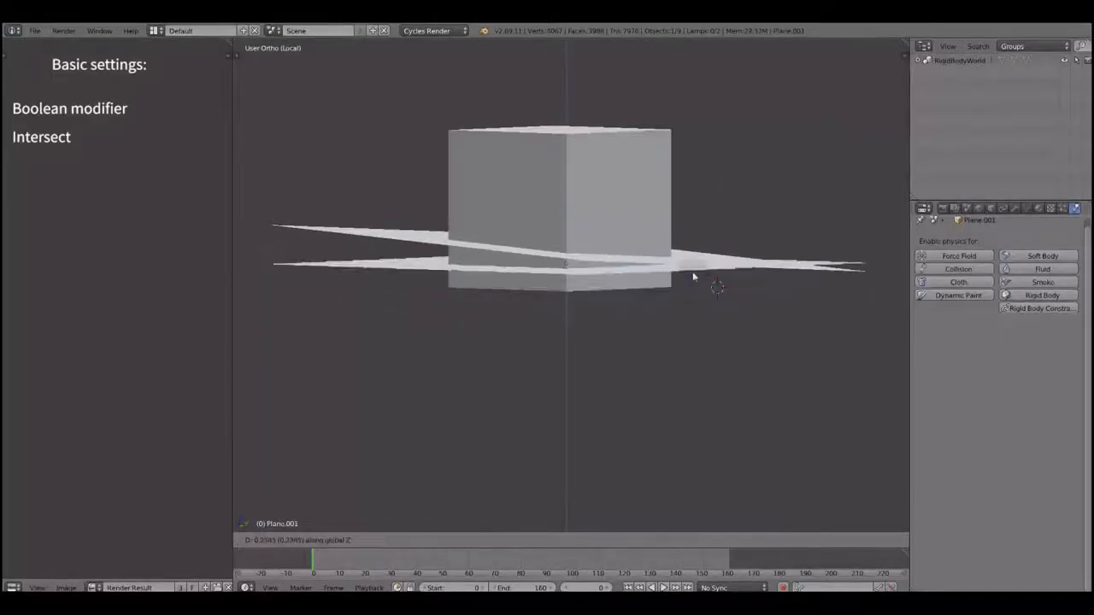
{"action": "left_click", "coordinate": [697, 233]}
{"action": "key", "text": "r"}
{"action": "left_click", "coordinate": [794, 141]}
Reposition another cutting plane along Z and freely rotate it to vary the cut angle
{"action": "right_click", "coordinate": [664, 261]}
{"action": "key", "text": "g"}
{"action": "key", "text": "z"}
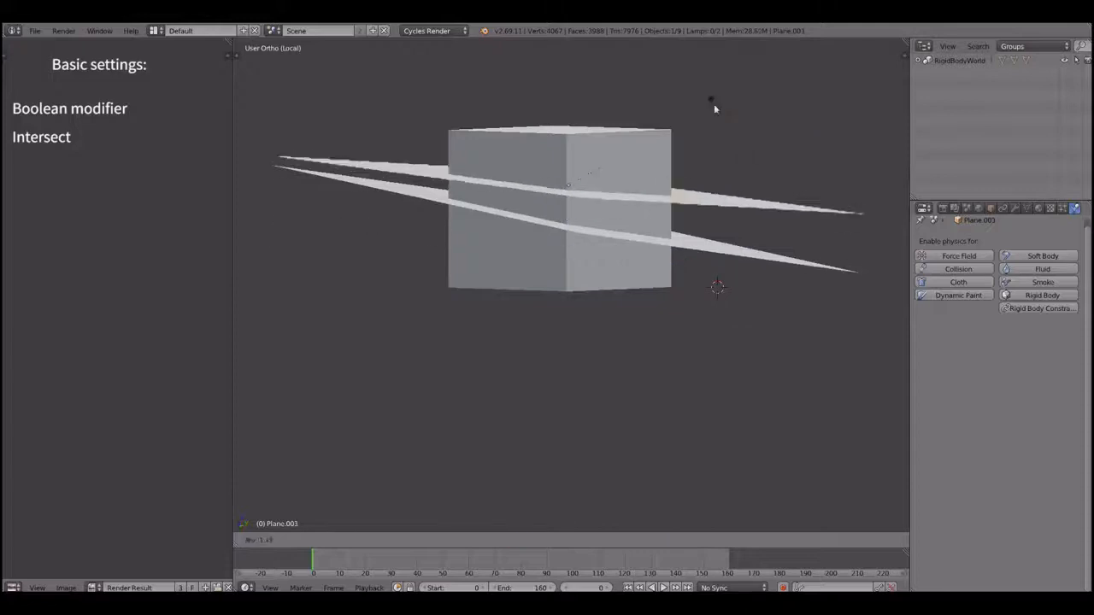
{"action": "left_click", "coordinate": [713, 104]}
{"action": "key", "text": "r"}
{"action": "key", "text": "r"}
{"action": "left_click", "coordinate": [726, 111]}
Duplicate the cutting plane along Z, freely rotate the copy and adjust its height
{"action": "key", "text": "shift+d"}
{"action": "key", "text": "z"}
{"action": "left_click", "coordinate": [715, 113]}
{"action": "key", "text": "r"}
{"action": "key", "text": "r"}
{"action": "left_click", "coordinate": [715, 119]}
{"action": "key", "text": "g"}
{"action": "key", "text": "z"}
{"action": "left_click", "coordinate": [711, 126]}
Add two more copies of the cutting plane at different heights along Z
{"action": "key", "text": "shift+d"}
{"action": "key", "text": "z"}
{"action": "left_click", "coordinate": [715, 125]}
{"action": "key", "text": "shift+d"}
{"action": "key", "text": "z"}
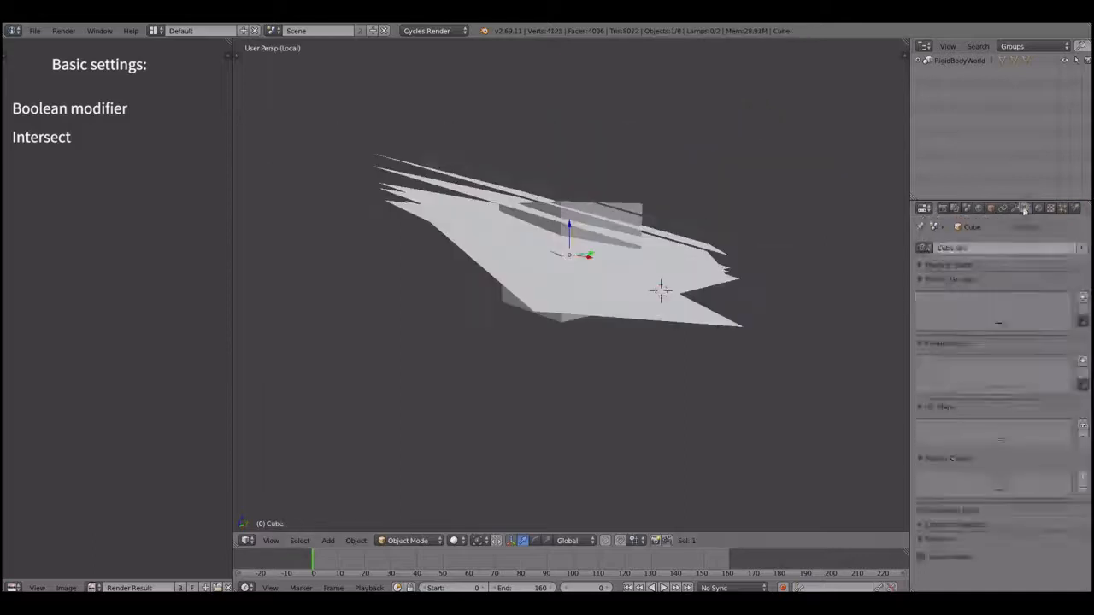
Add a Boolean modifier to the cube, using a cutting plane as its object, and choose the operation
{"action": "left_click", "coordinate": [993, 248]}
{"action": "left_click", "coordinate": [816, 302]}
{"action": "left_click", "coordinate": [1022, 318]}
{"action": "left_click", "coordinate": [1017, 333]}
{"action": "left_click", "coordinate": [957, 316]}
{"action": "left_click", "coordinate": [938, 276]}
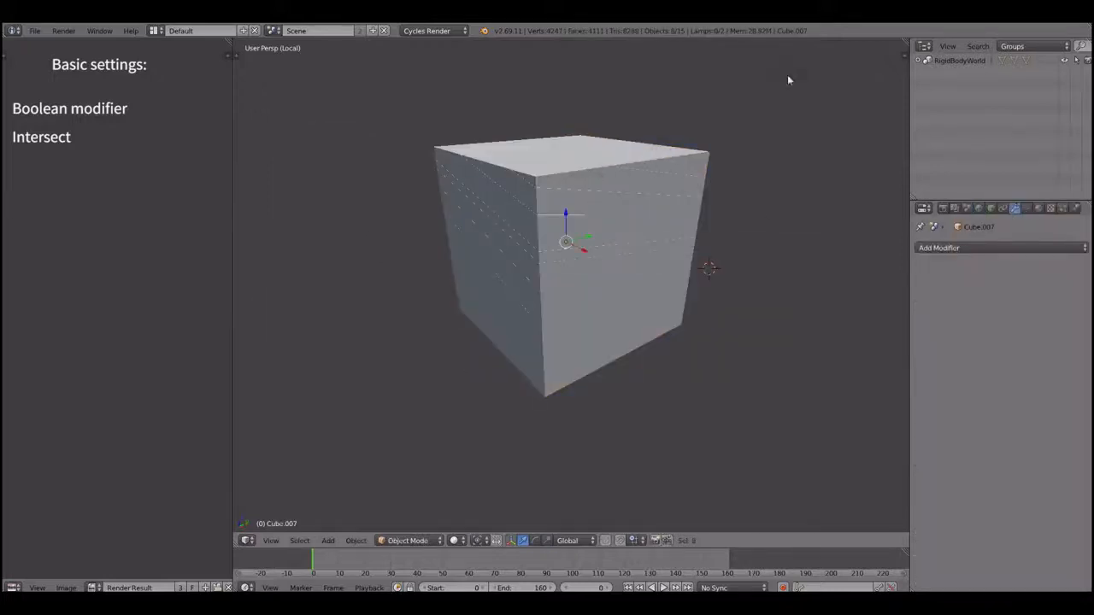
Try scaling the cube slices uniformly, and scale them along the global Z axis
{"action": "scroll", "coordinate": [817, 90], "scroll_direction": "down", "scroll_amount": 1}
{"action": "key", "text": "s"}
{"action": "key", "text": "Escape"}
{"action": "scroll", "coordinate": [769, 92], "scroll_direction": "up", "scroll_amount": 1}
{"action": "key", "text": "s"}
{"action": "key", "text": "z"}
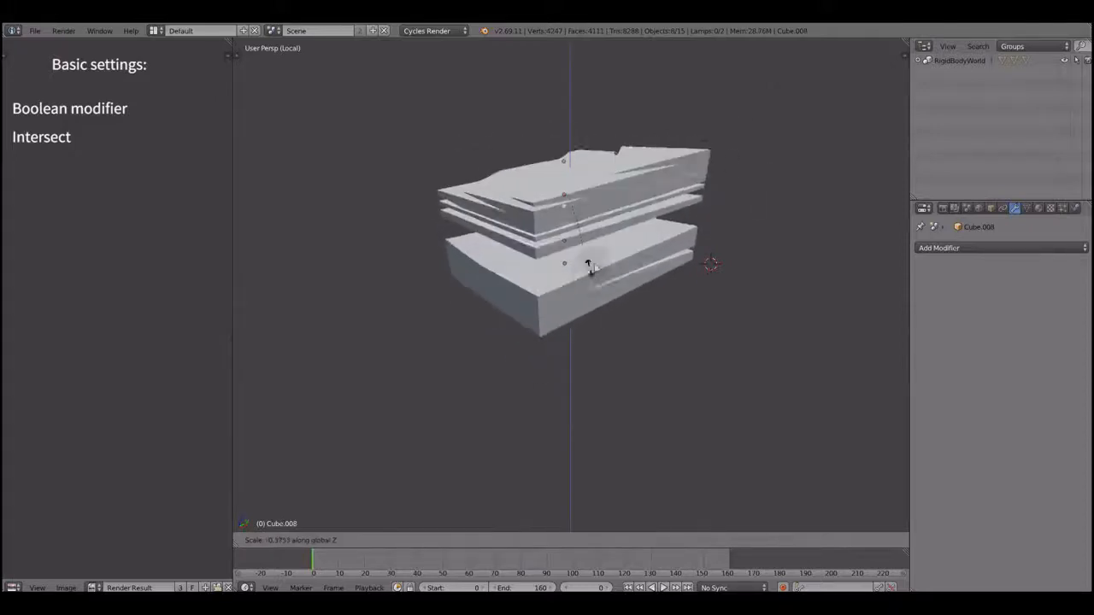
Play back the rigid body simulation of the sphere hitting the cube slices and return to the first frame
{"action": "key", "text": "alt+a"}
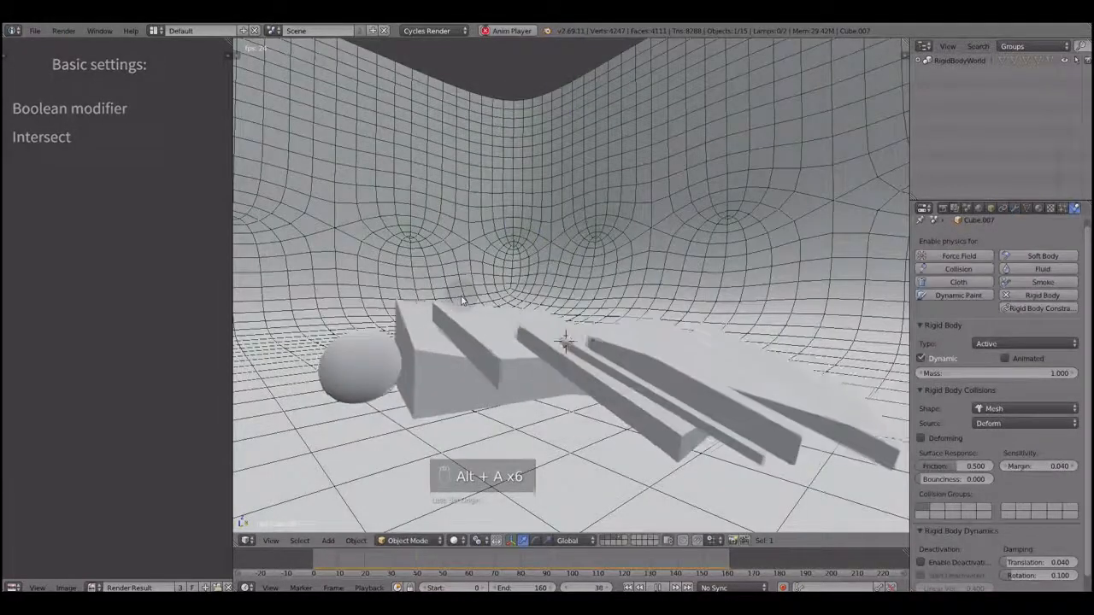
{"action": "key", "text": "alt+a"}
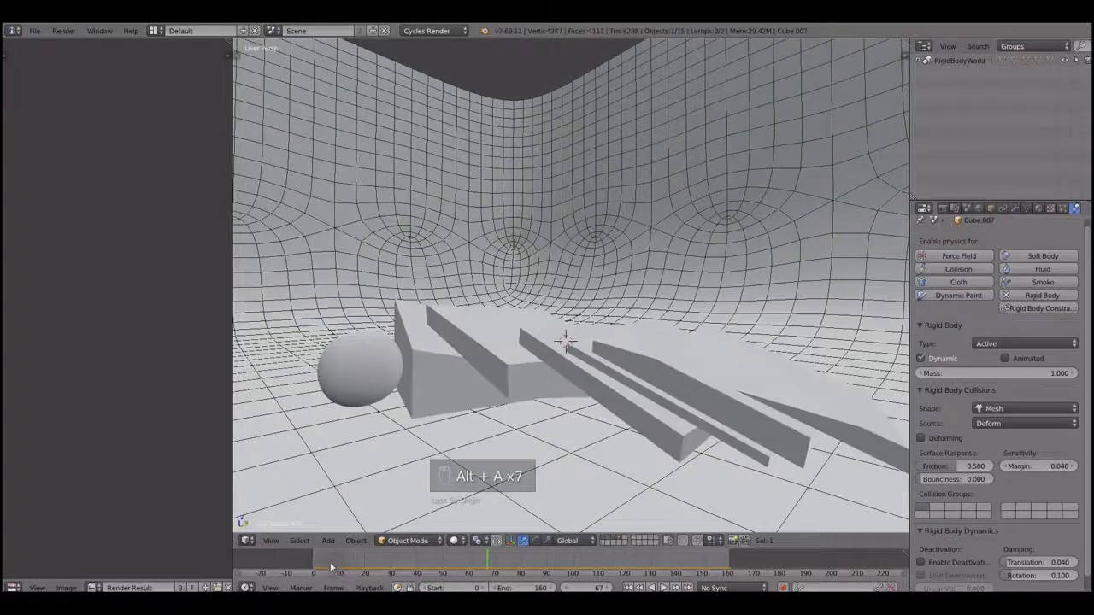
{"action": "left_click_drag", "start_coordinate": [332, 568], "coordinate": [312, 567]}
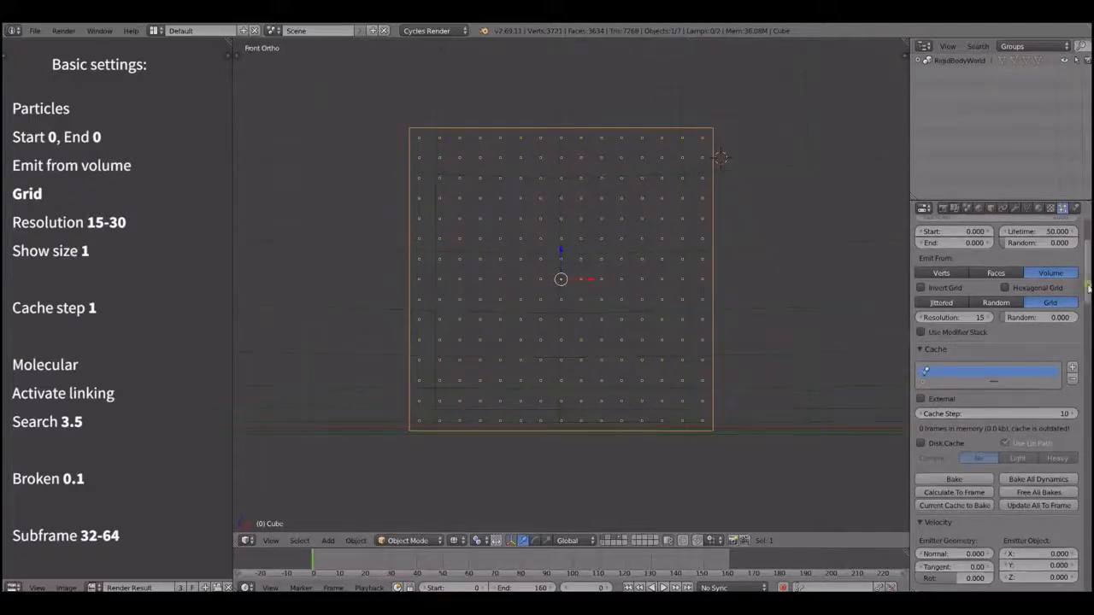
Set the size of the cube's Newtonian particles and inspect their spacing in the grid
{"action": "left_click_drag", "start_coordinate": [1088, 288], "coordinate": [1085, 391]}
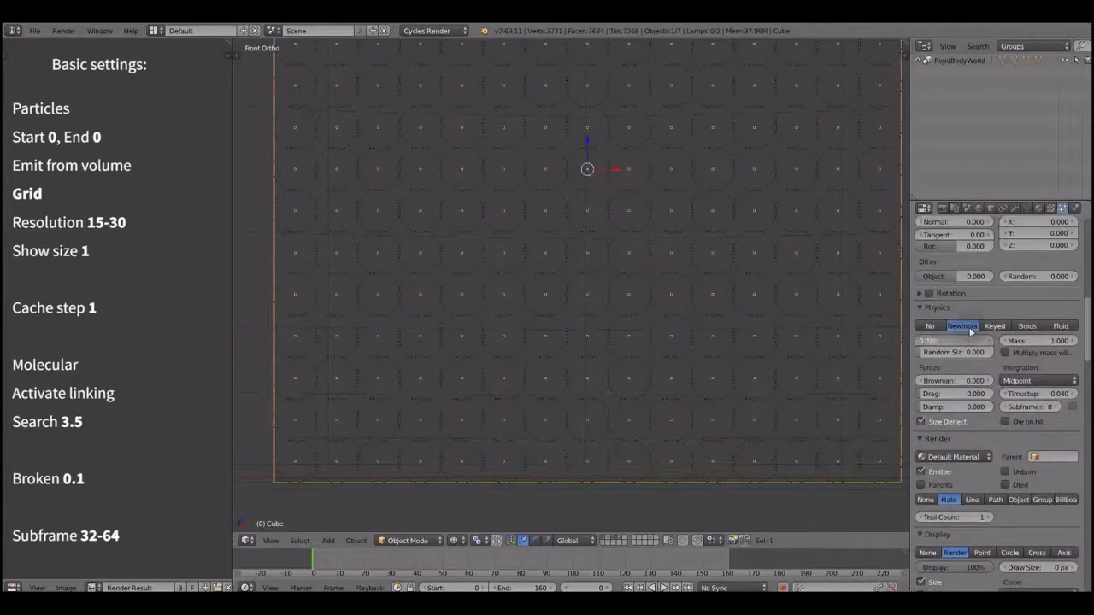
{"action": "key", "text": "Return"}
{"action": "scroll", "coordinate": [536, 275], "scroll_direction": "up", "scroll_amount": 10}
{"action": "scroll", "coordinate": [563, 300], "scroll_direction": "up", "scroll_amount": 8}
Configure the molecular particle linking with a search distance of 3.5 and 32 simulation substeps
{"action": "scroll", "coordinate": [557, 326], "scroll_direction": "down", "scroll_amount": 5}
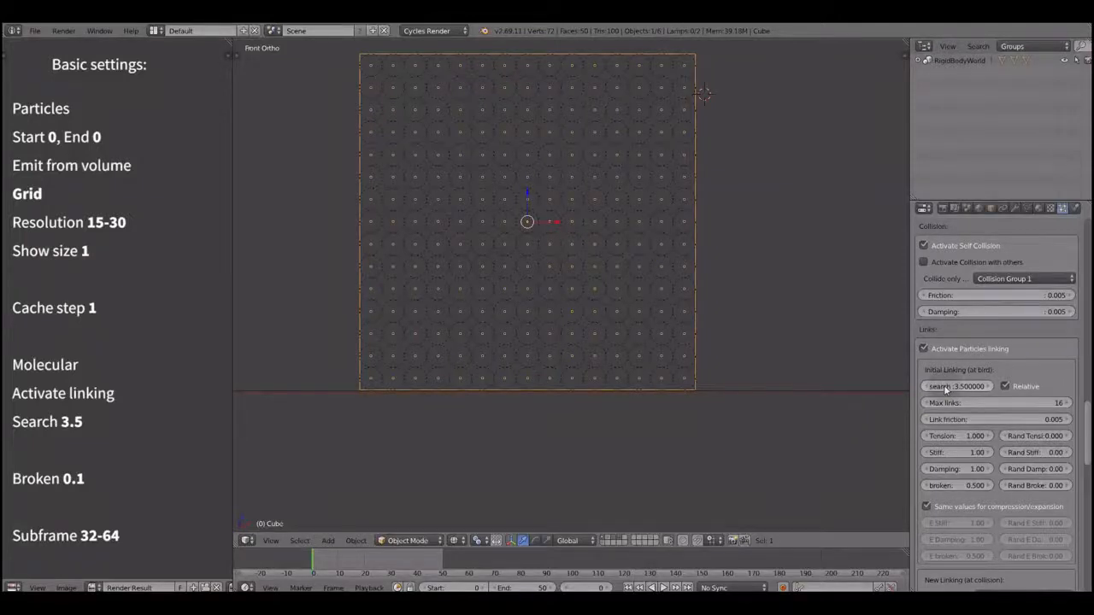
{"action": "scroll", "coordinate": [946, 390], "scroll_direction": "down", "scroll_amount": 6}
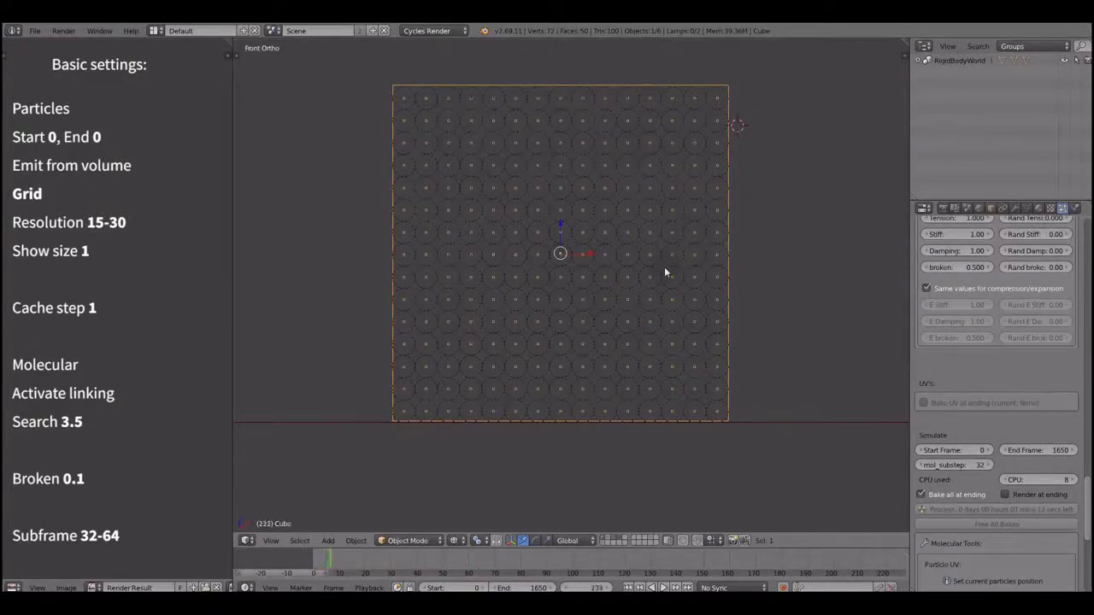
Scrub through the cached particle simulation to examine how the cube breaks apart
{"action": "middle_click_drag", "start_coordinate": [649, 276], "coordinate": [580, 306]}
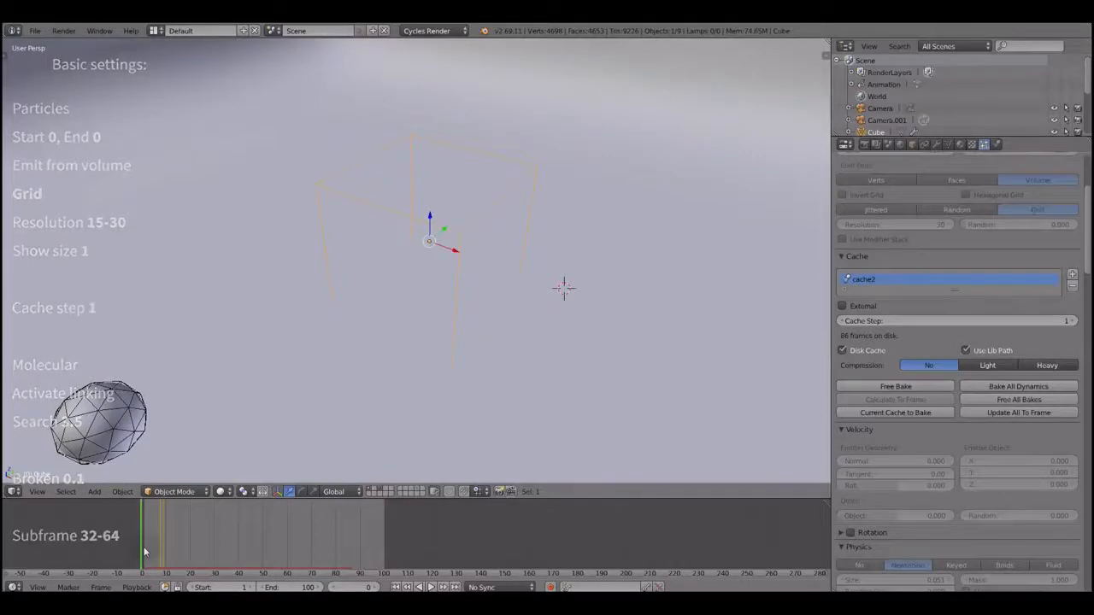
{"action": "left_click_drag", "start_coordinate": [144, 551], "coordinate": [234, 505]}
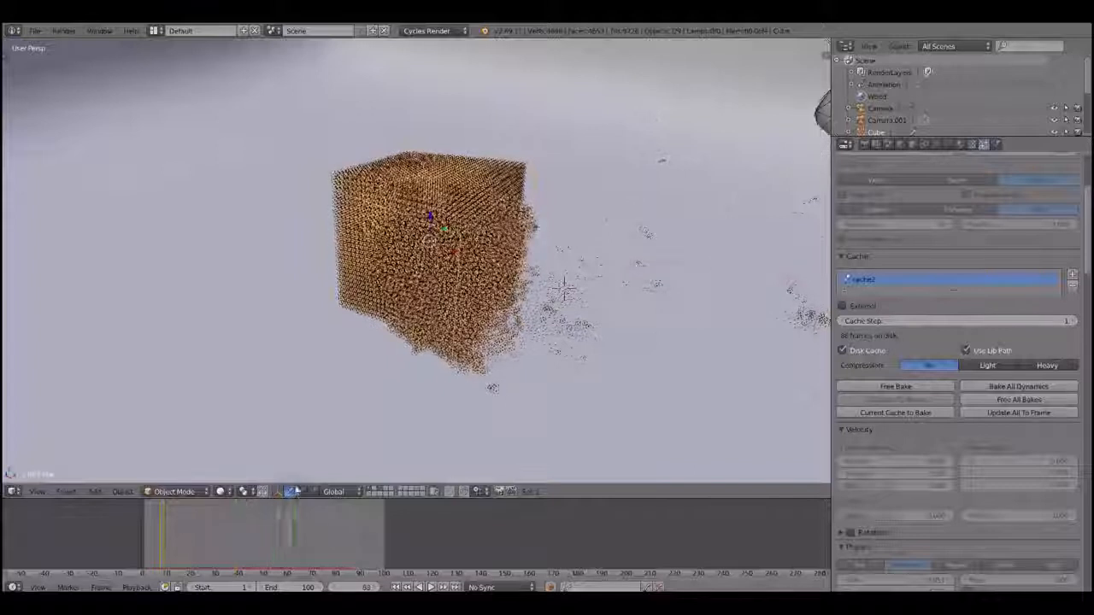